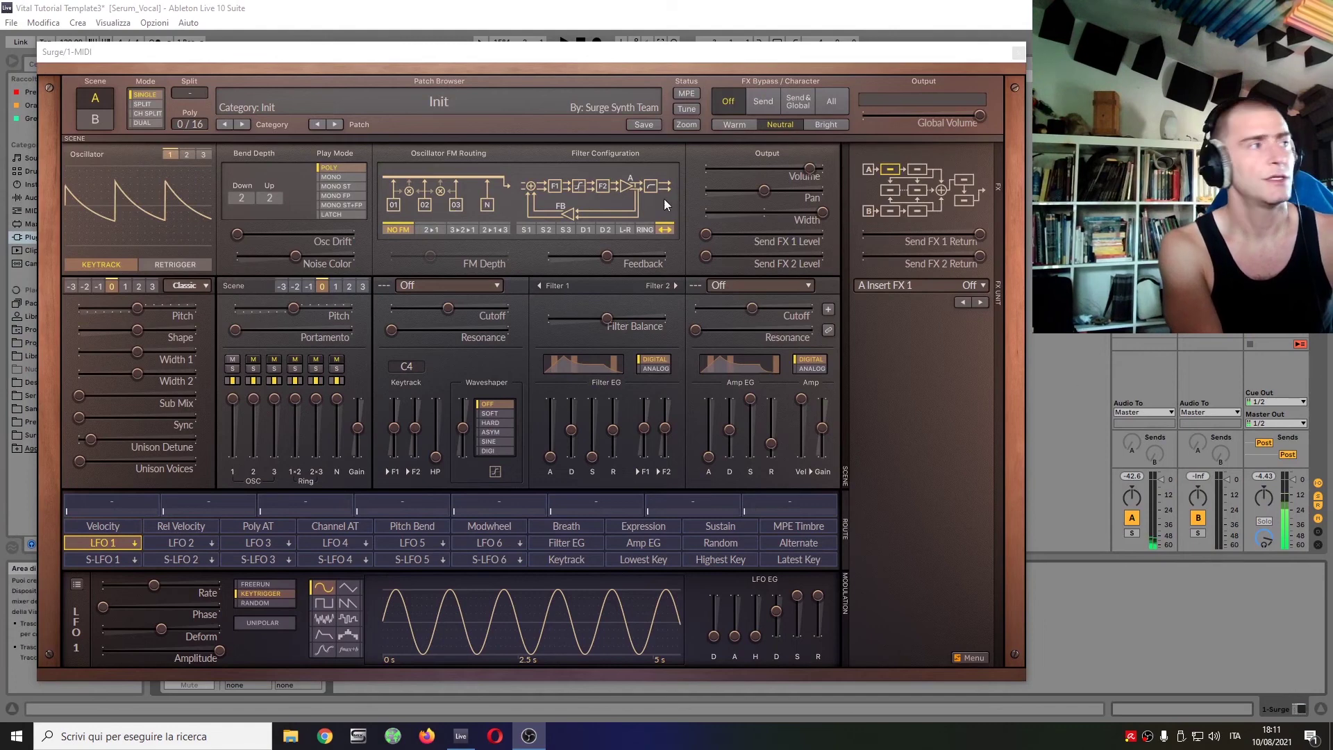
Step: Drop the noise mixer level to zero and load the Basic ADSR envelope preset into LFO 1
drag(418, 54, 394, 31)
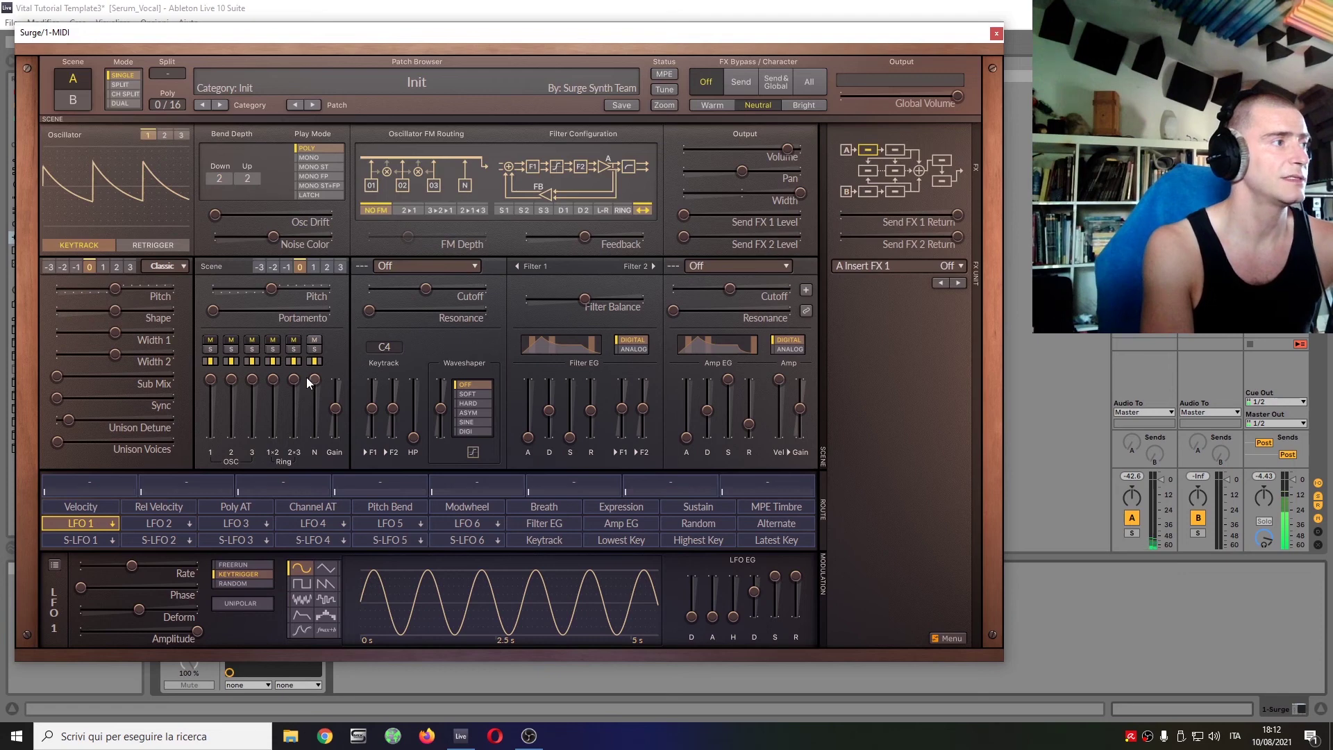
drag(311, 382, 315, 438)
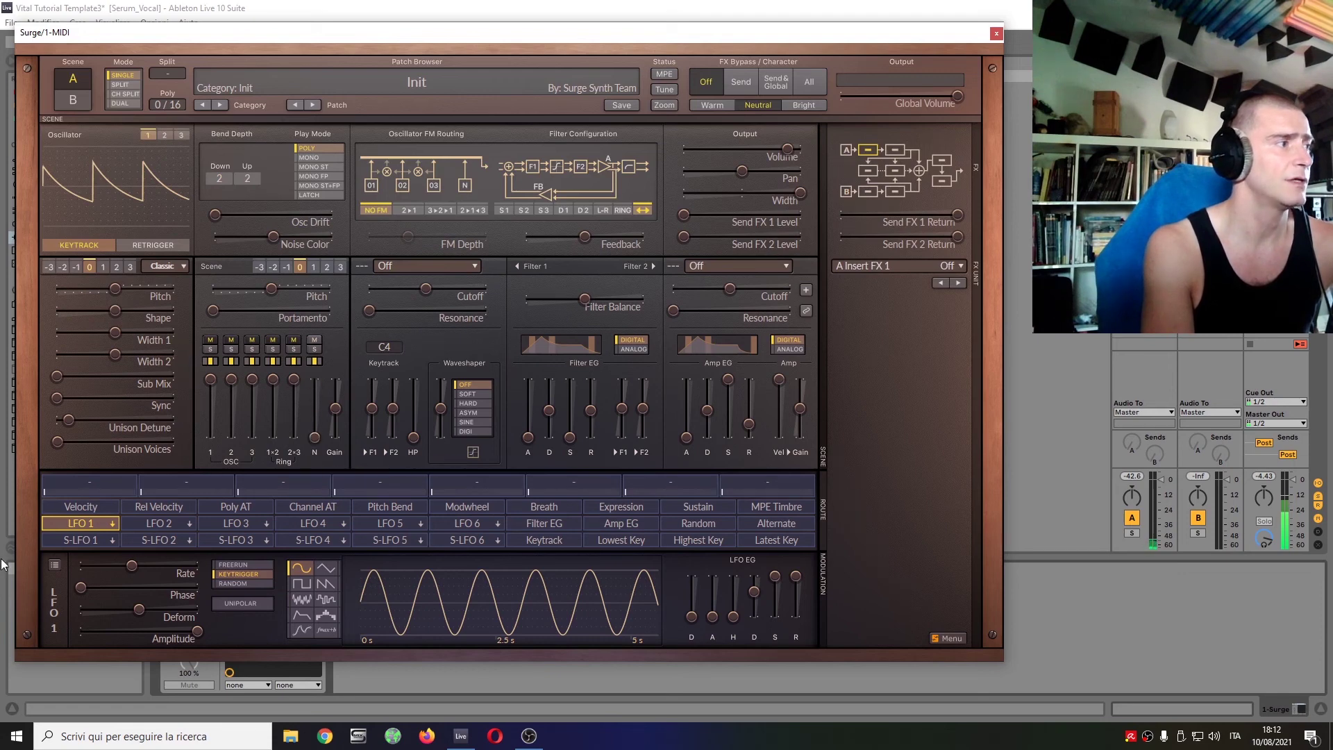
click(74, 529)
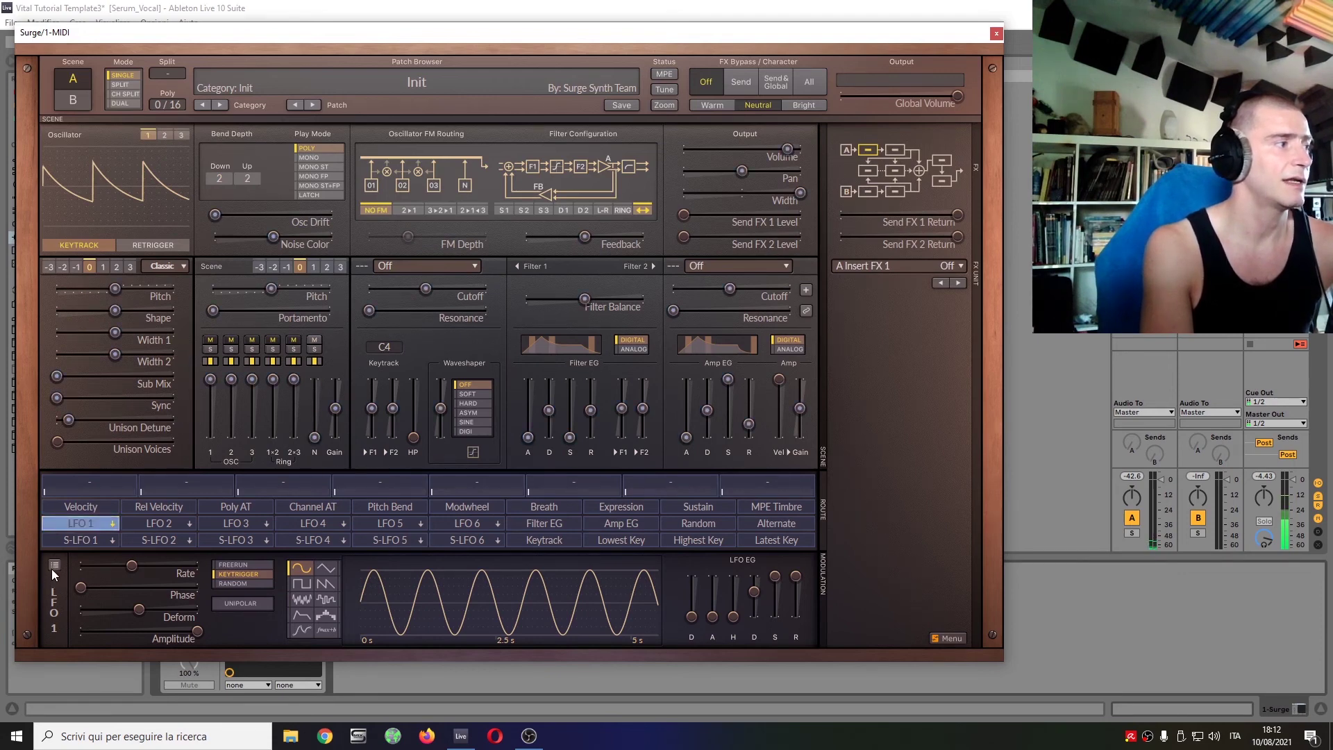
click(54, 566)
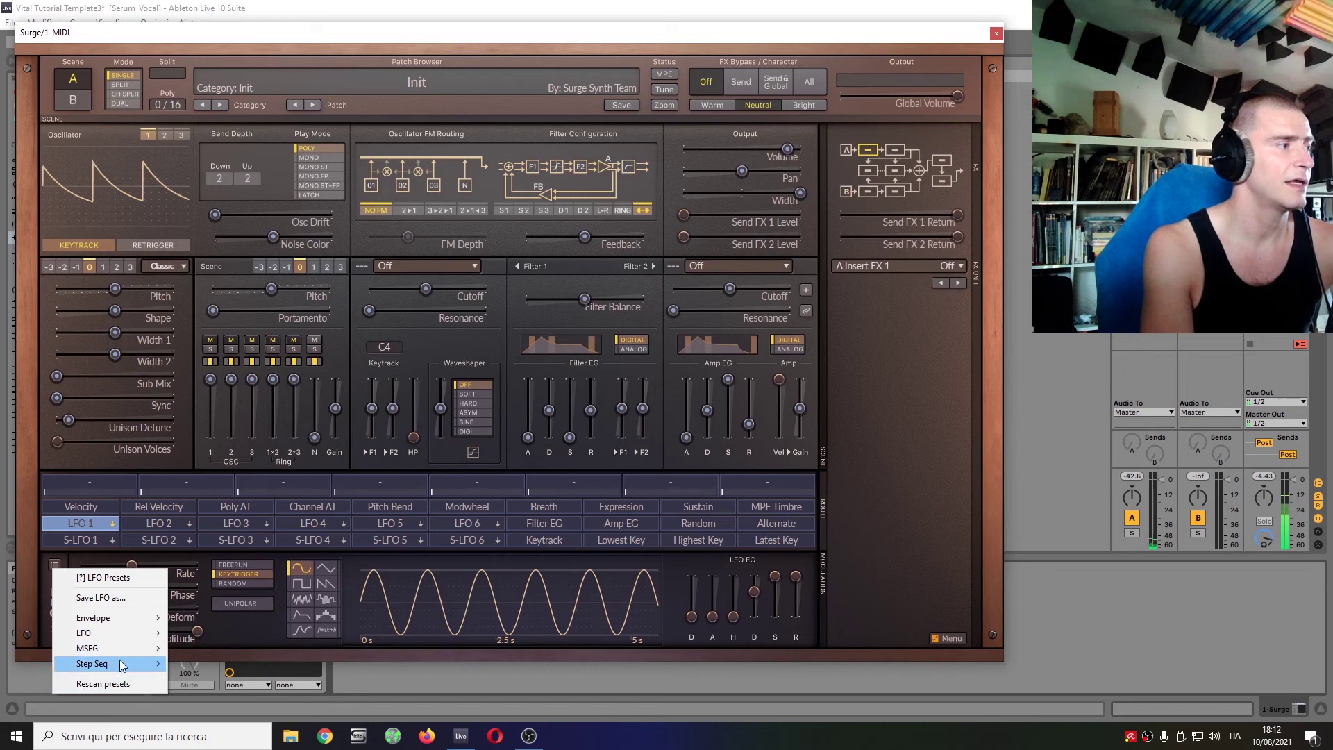
mouse_move(141, 619)
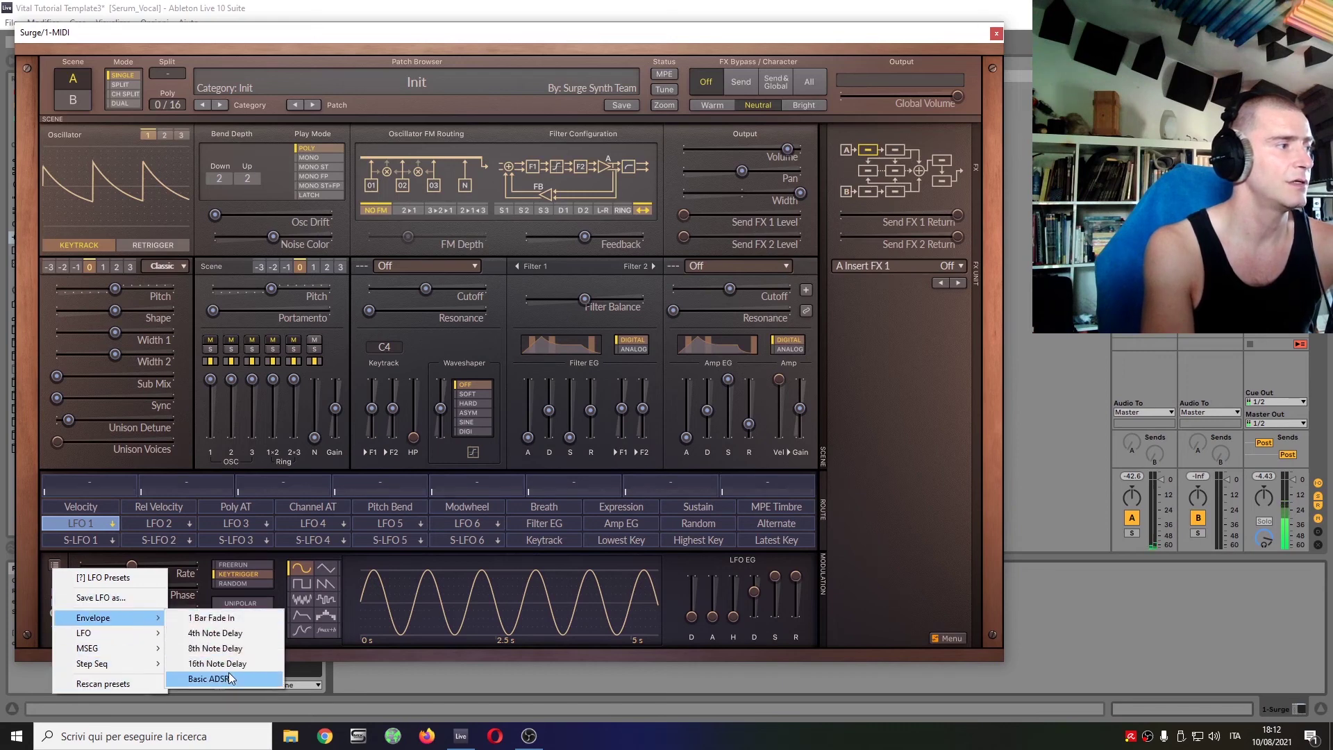
click(208, 678)
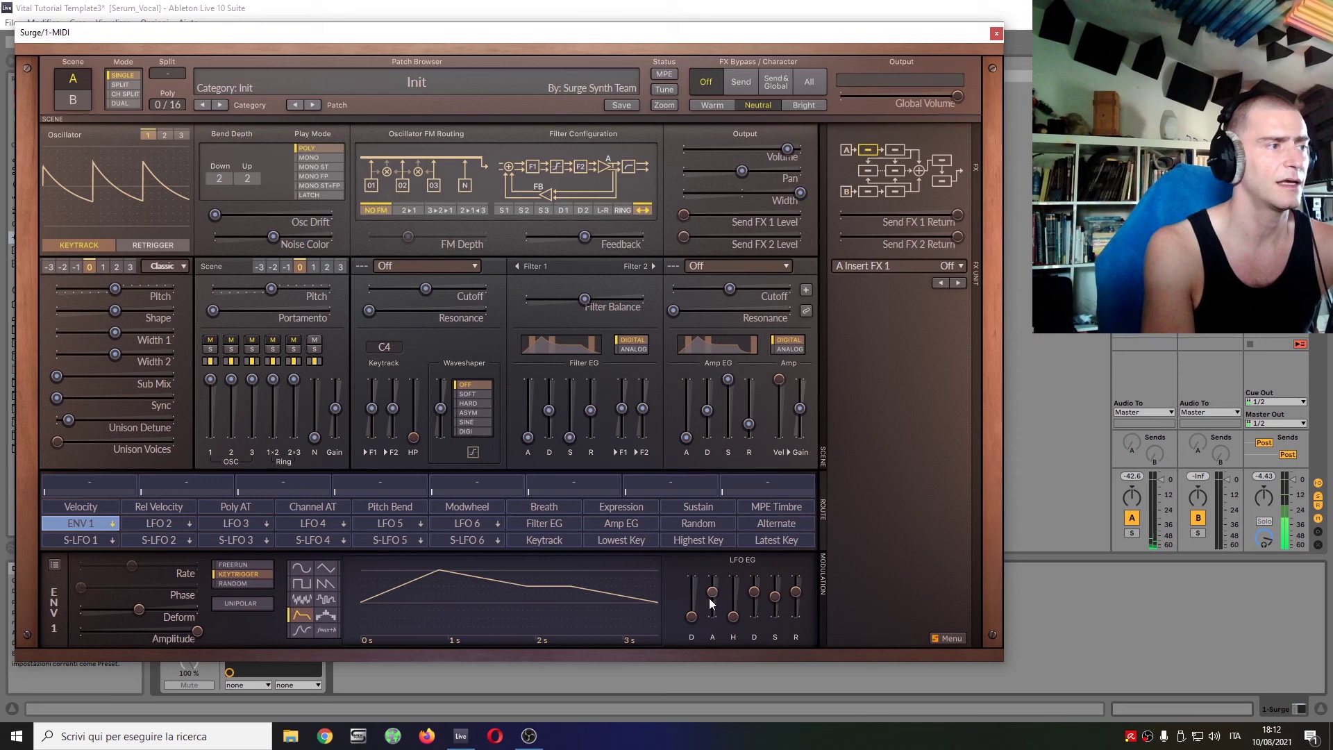
Step: Give ENV 1 zero attack and a bent decay, route it to noise, max filter 1 keytrack, and select S3
drag(711, 594, 754, 601)
drag(142, 611, 200, 611)
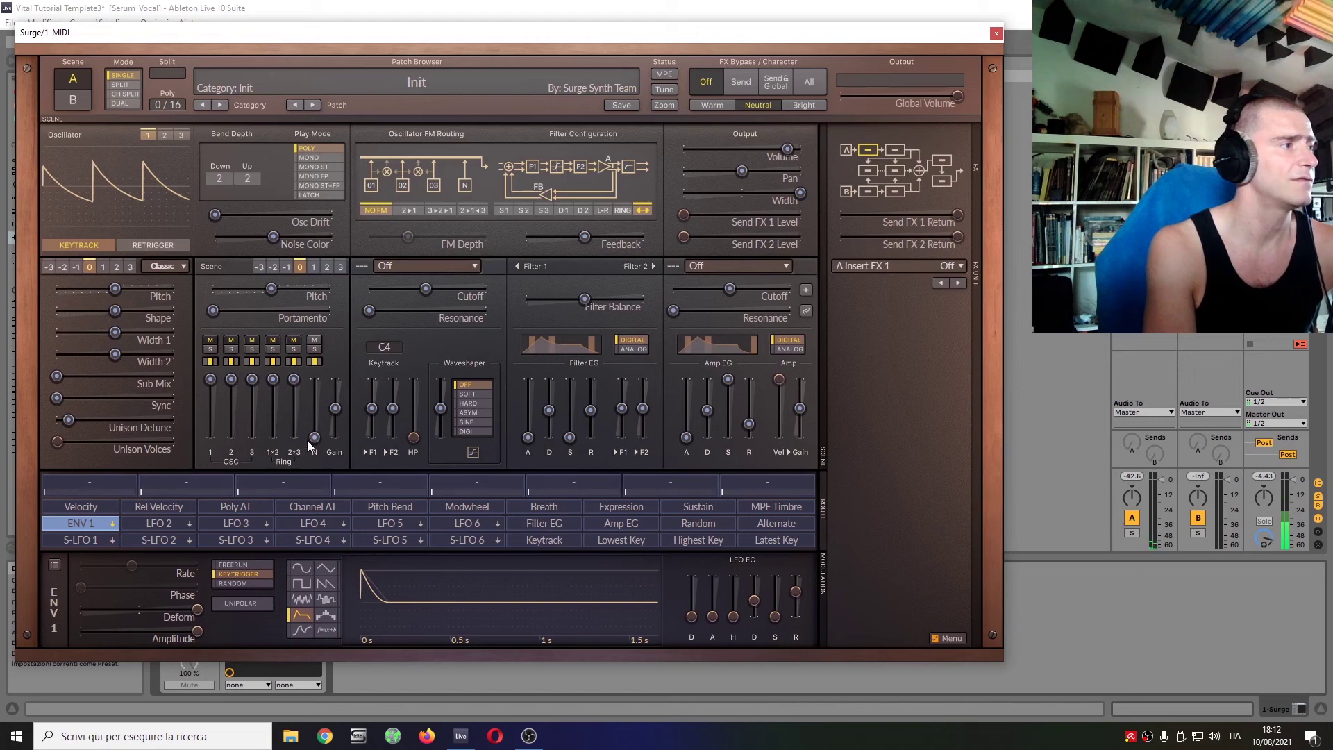
drag(315, 438, 314, 395)
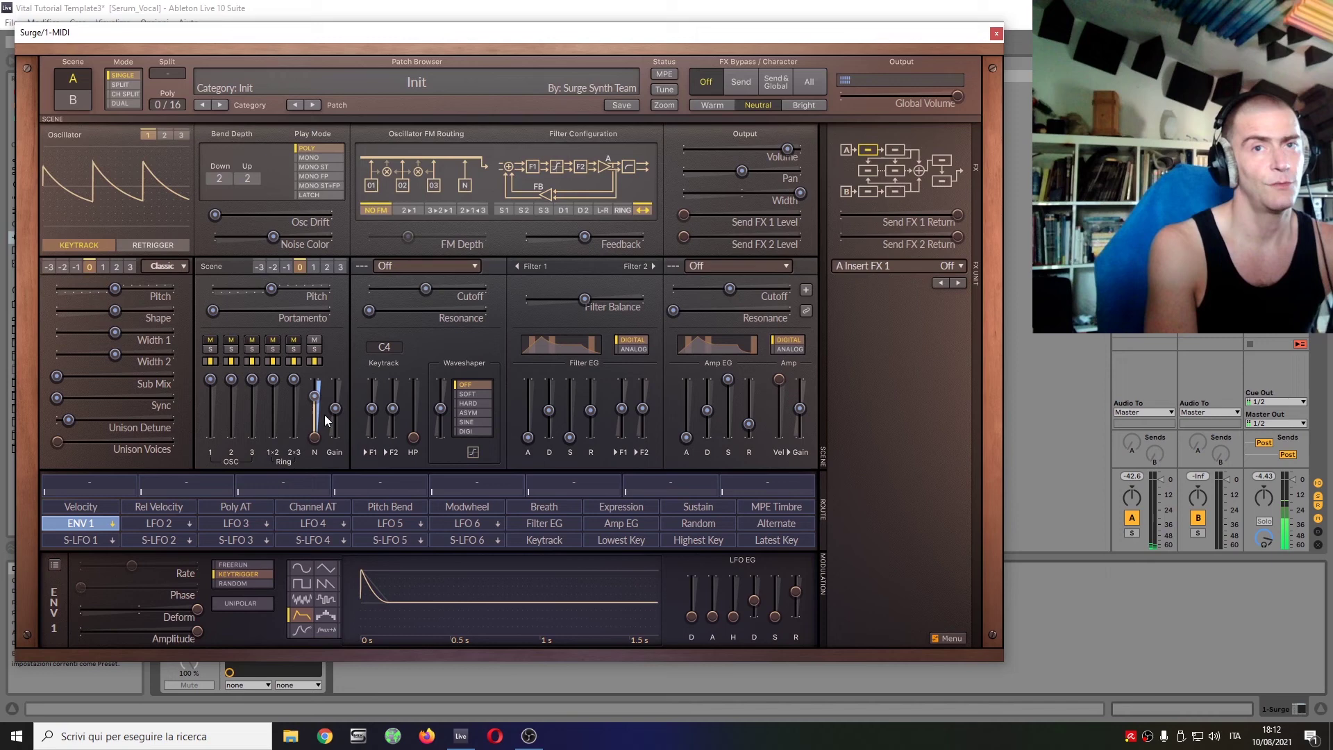
click(99, 524)
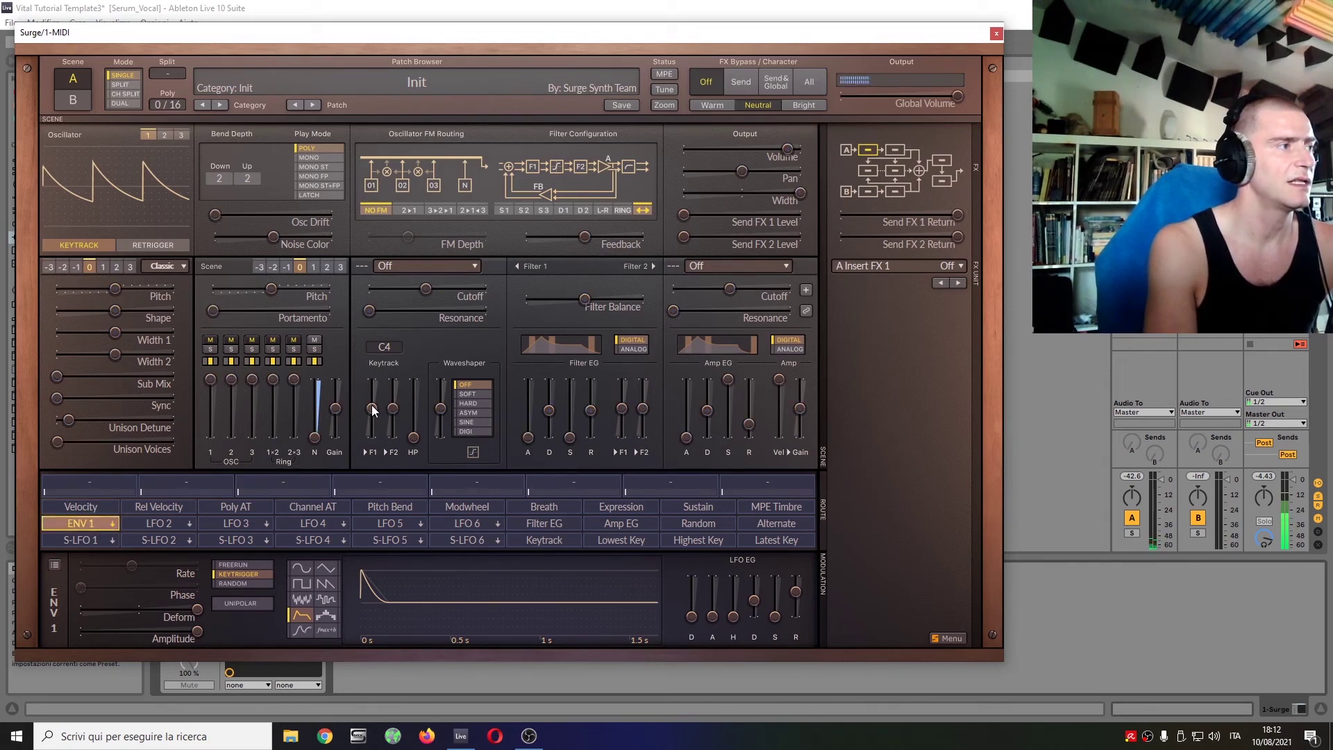
drag(372, 408, 401, 380)
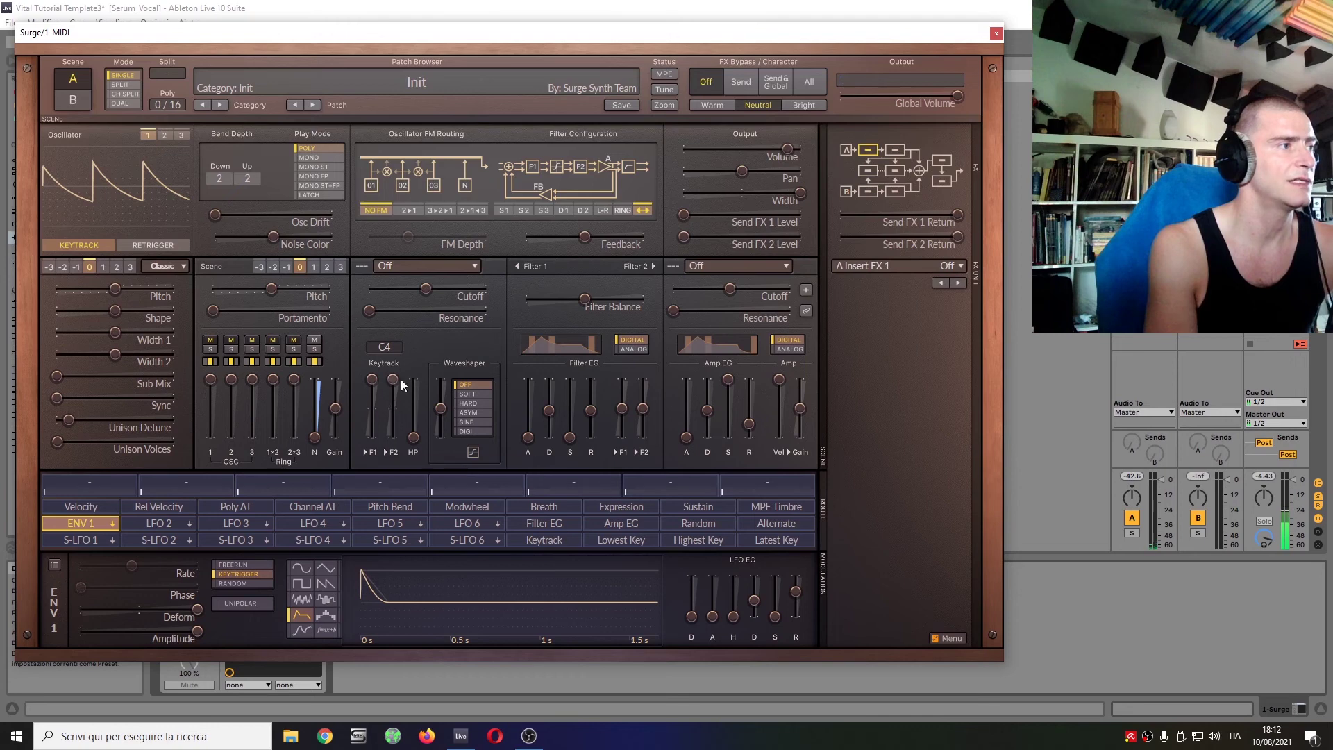
click(543, 211)
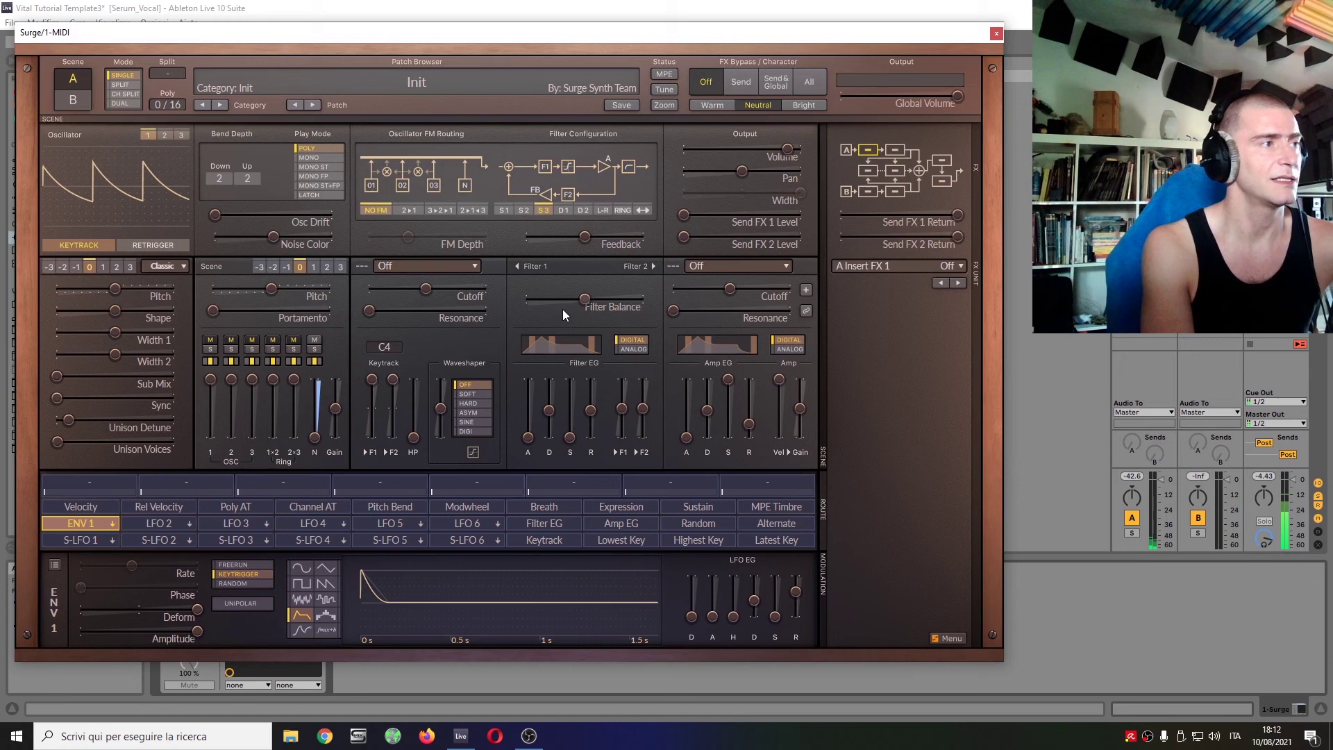
Step: Make filter 1 a BP 12 dB bandpass, subtype 2, with resonance around 71%
click(477, 269)
mouse_move(543, 319)
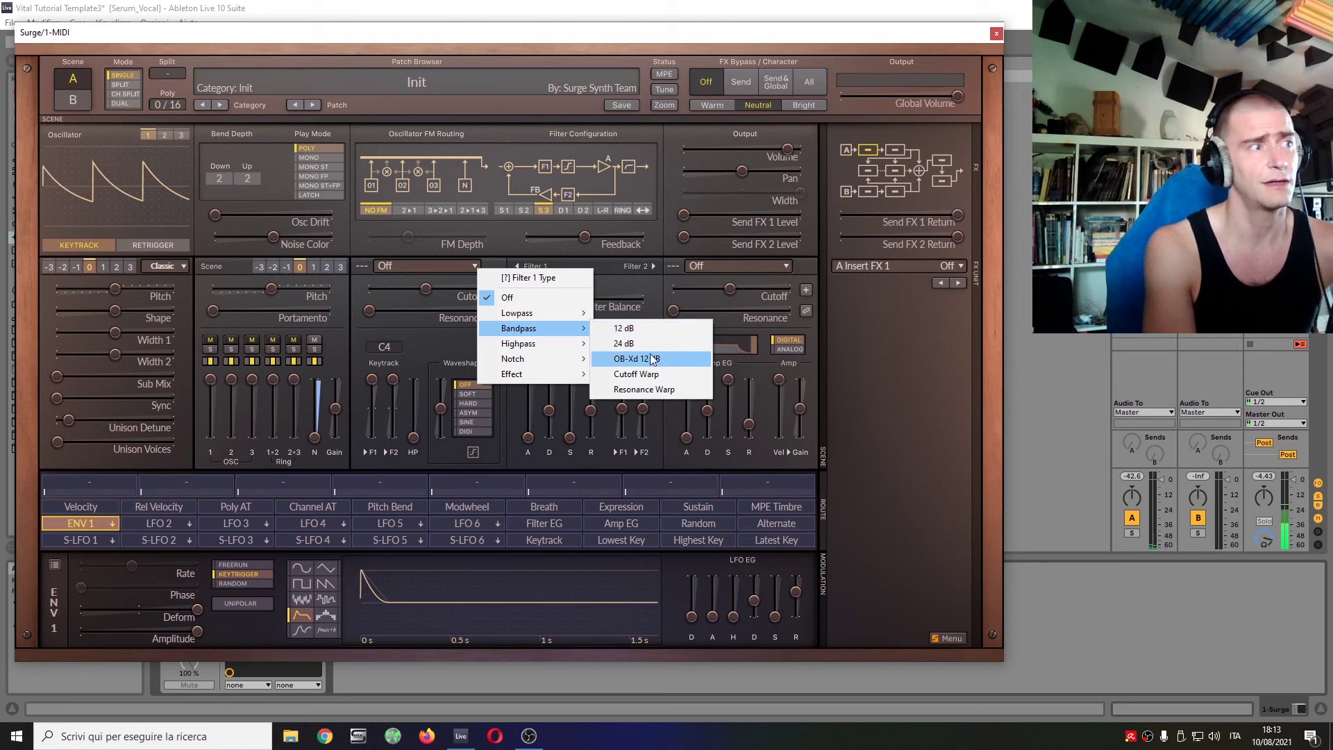
click(649, 331)
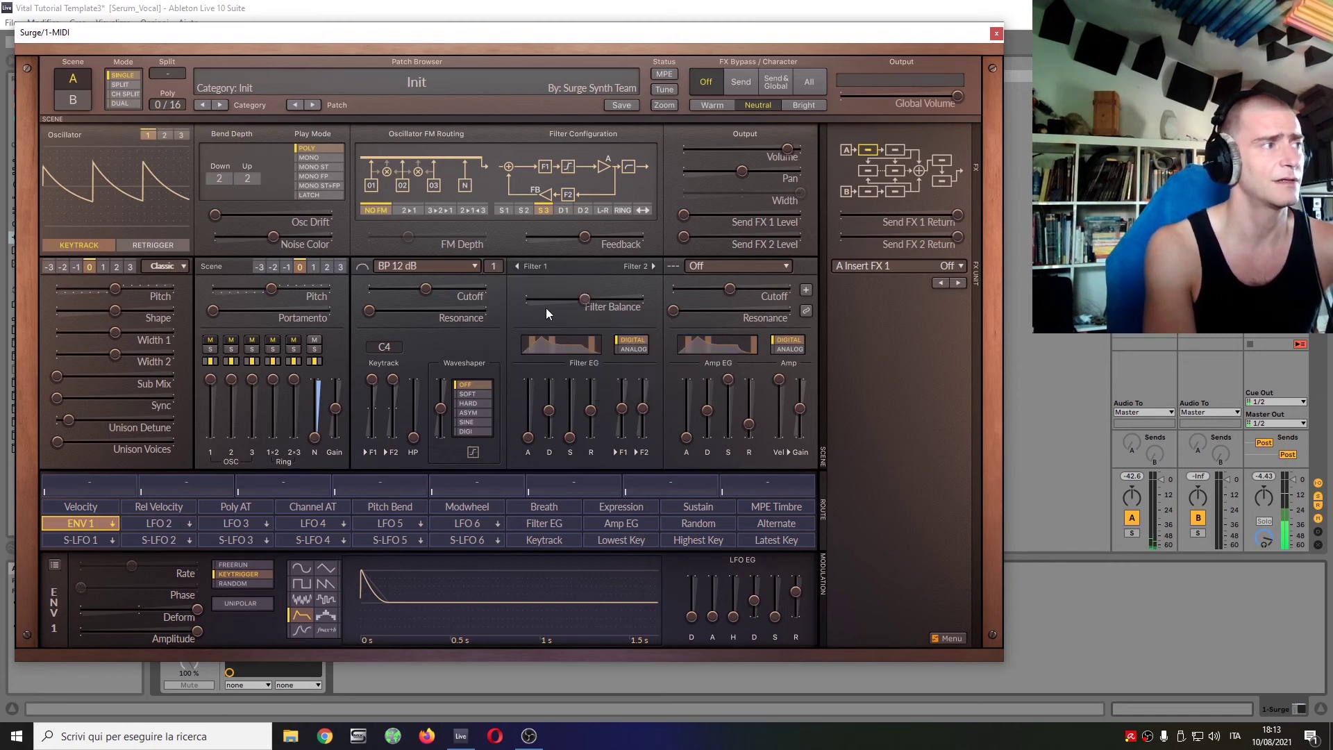
click(492, 267)
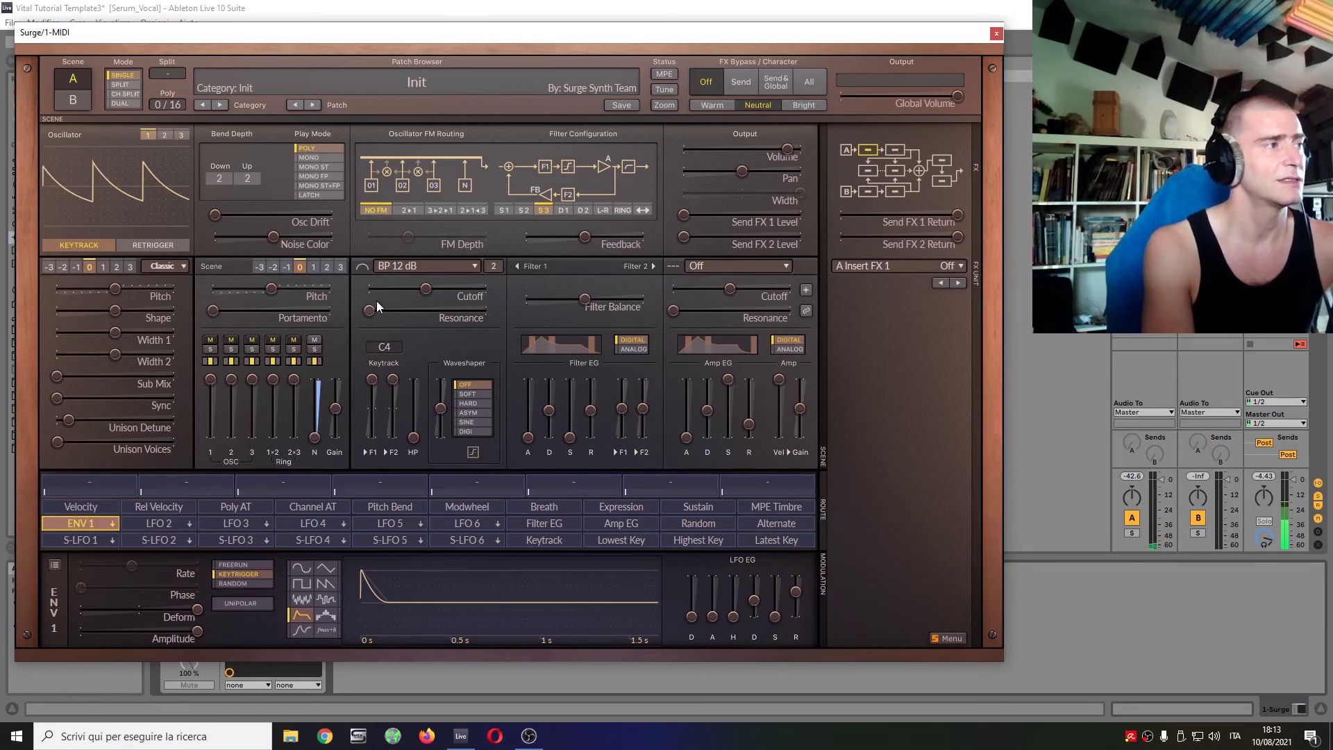
drag(377, 305, 451, 314)
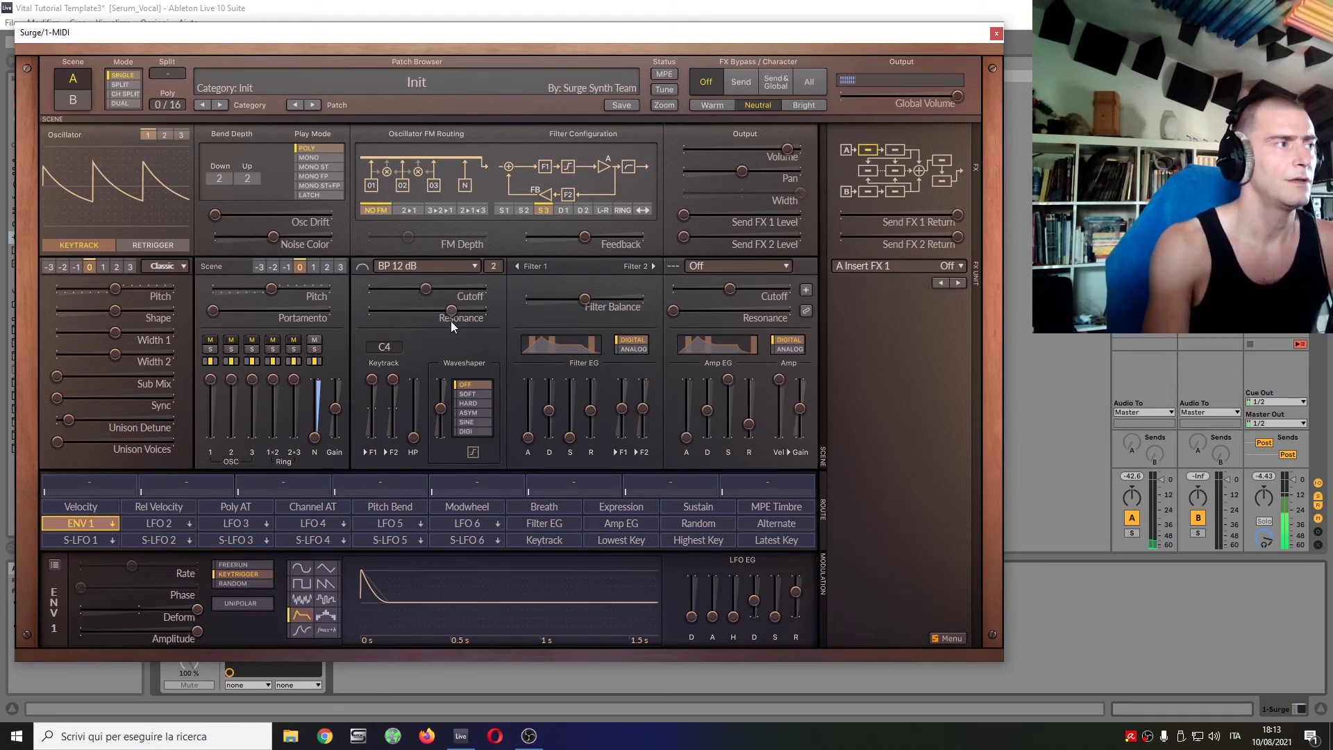
drag(452, 321, 465, 323)
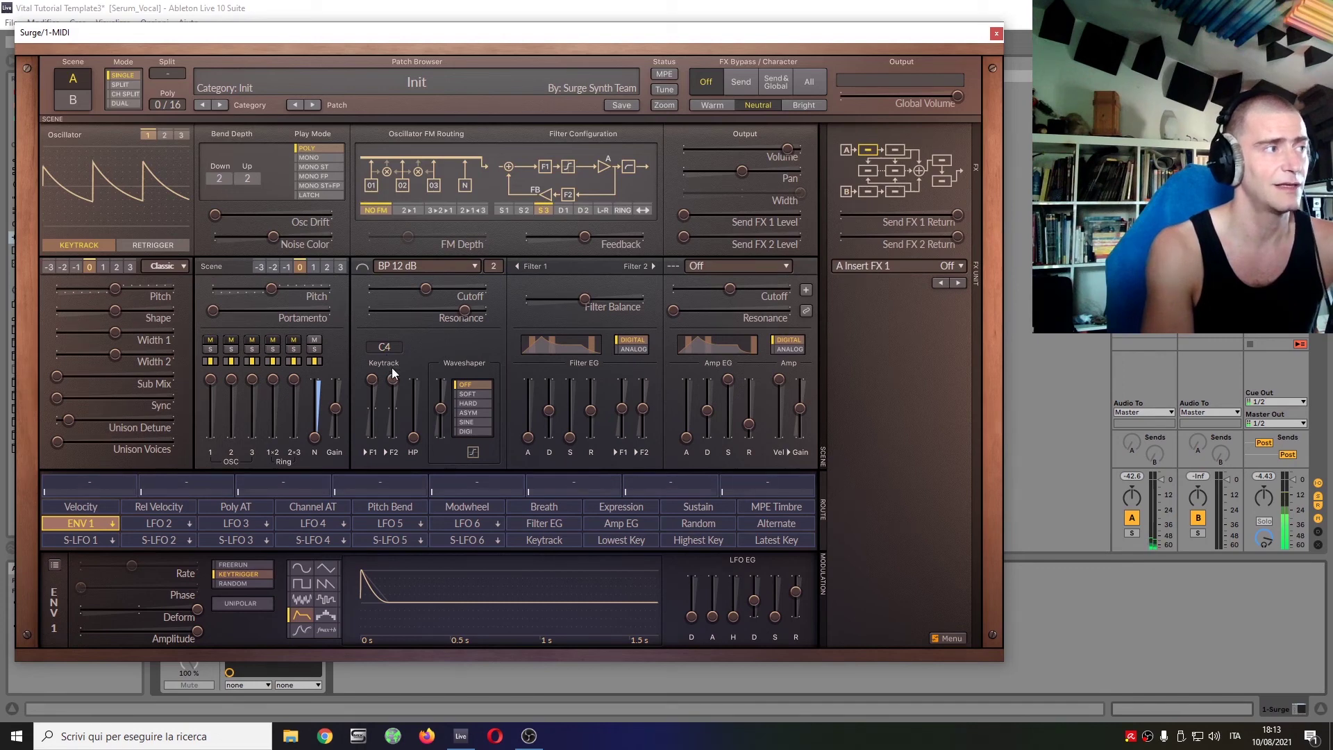
Step: Set filter 2 to the FX Comb - type and switch it to subtype 2
click(732, 269)
mouse_move(788, 371)
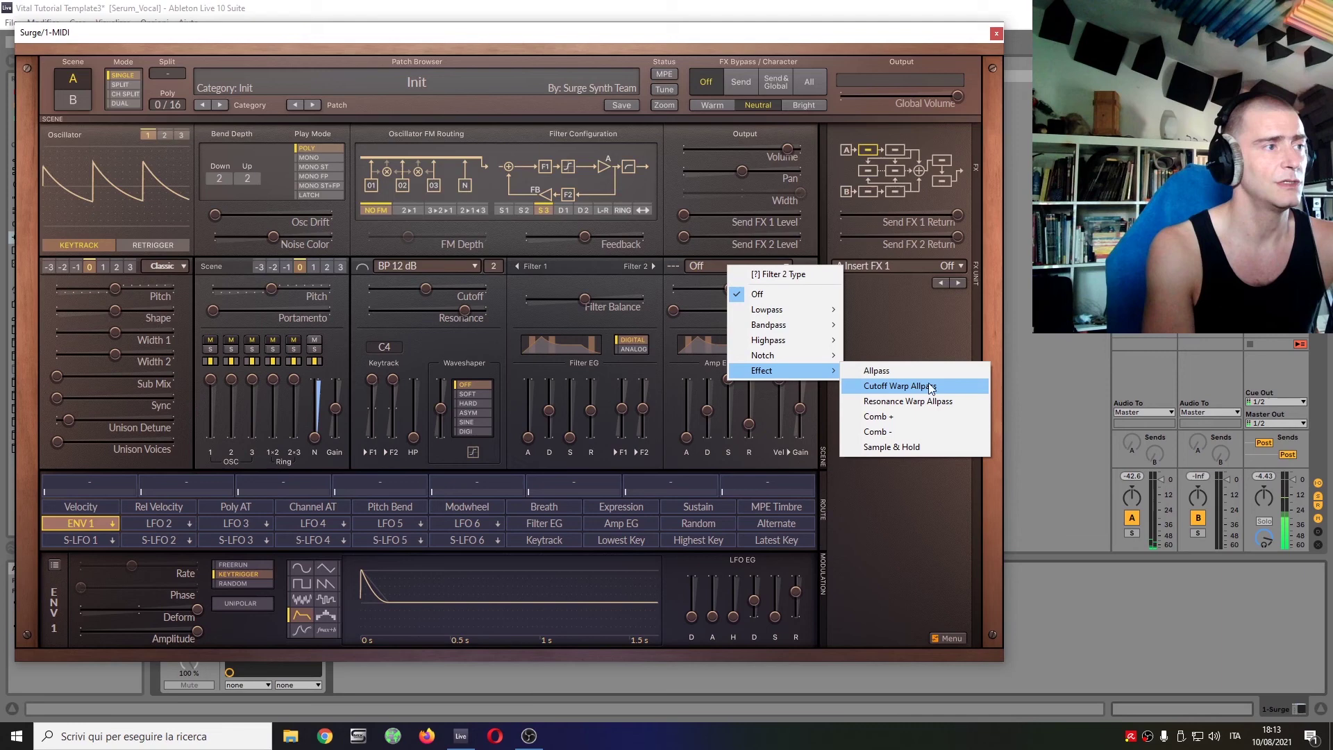
click(919, 429)
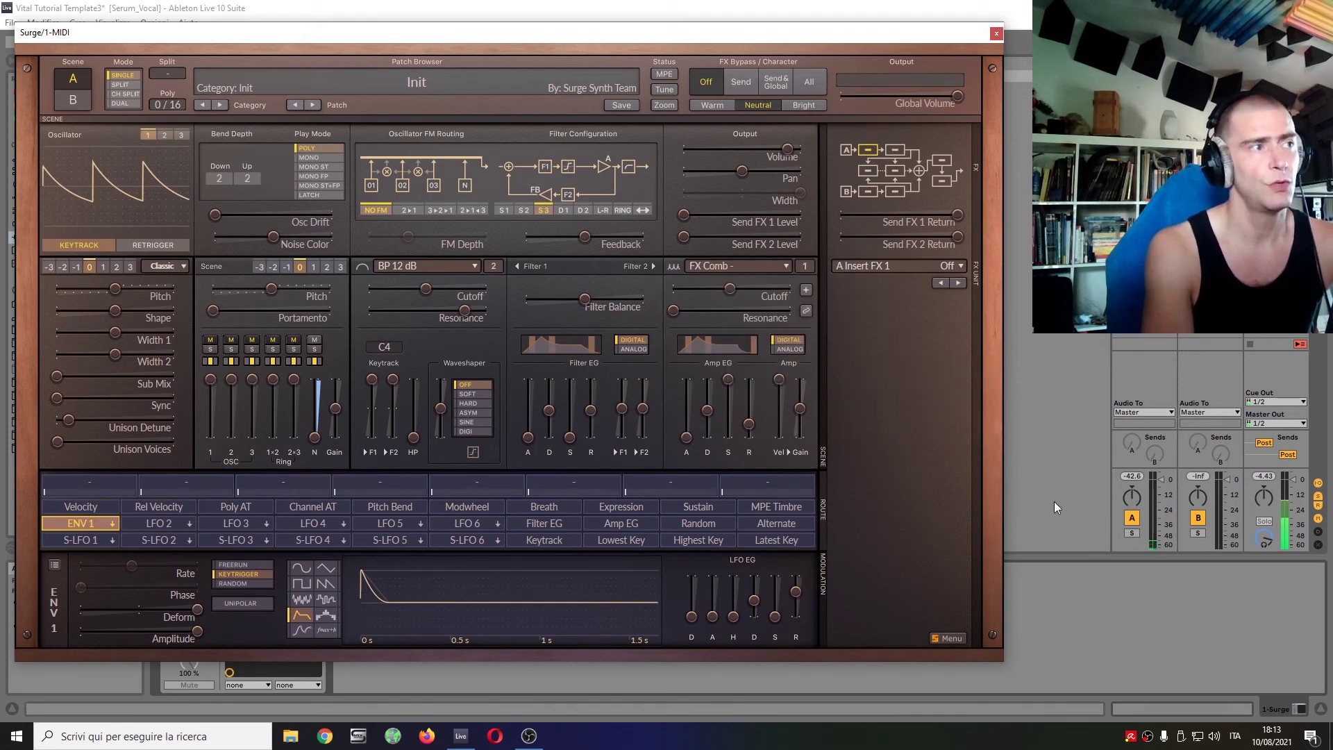
click(803, 269)
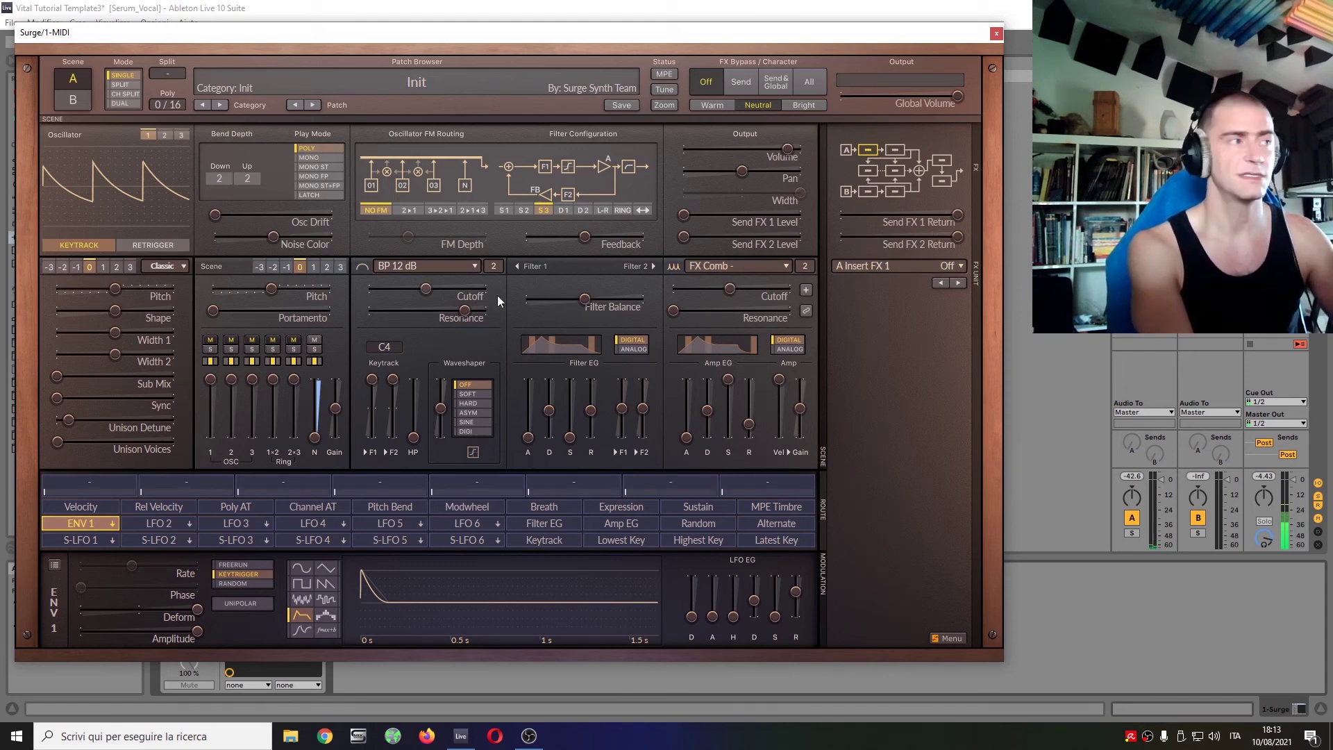
Step: Enter 1046.5 Hz as filter 2's exact cutoff through Edit value
click(730, 266)
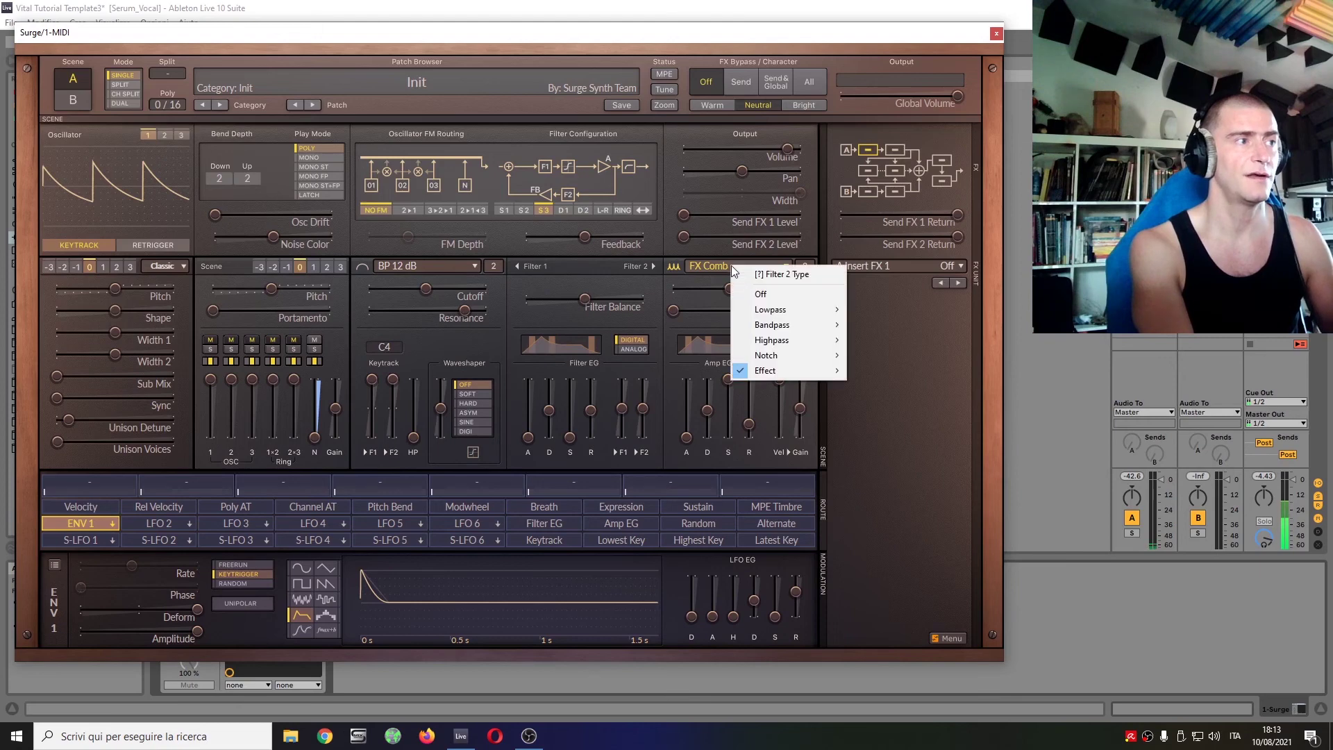
right_click(718, 283)
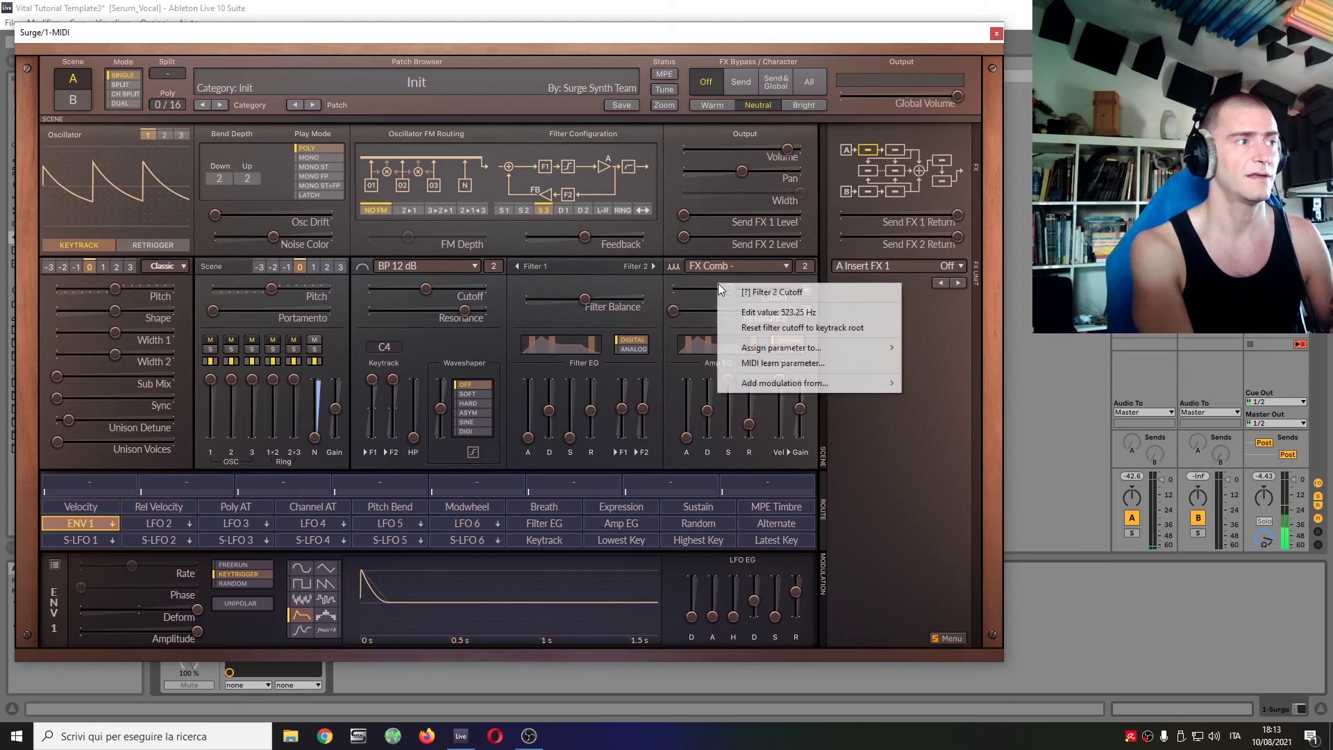
click(795, 313)
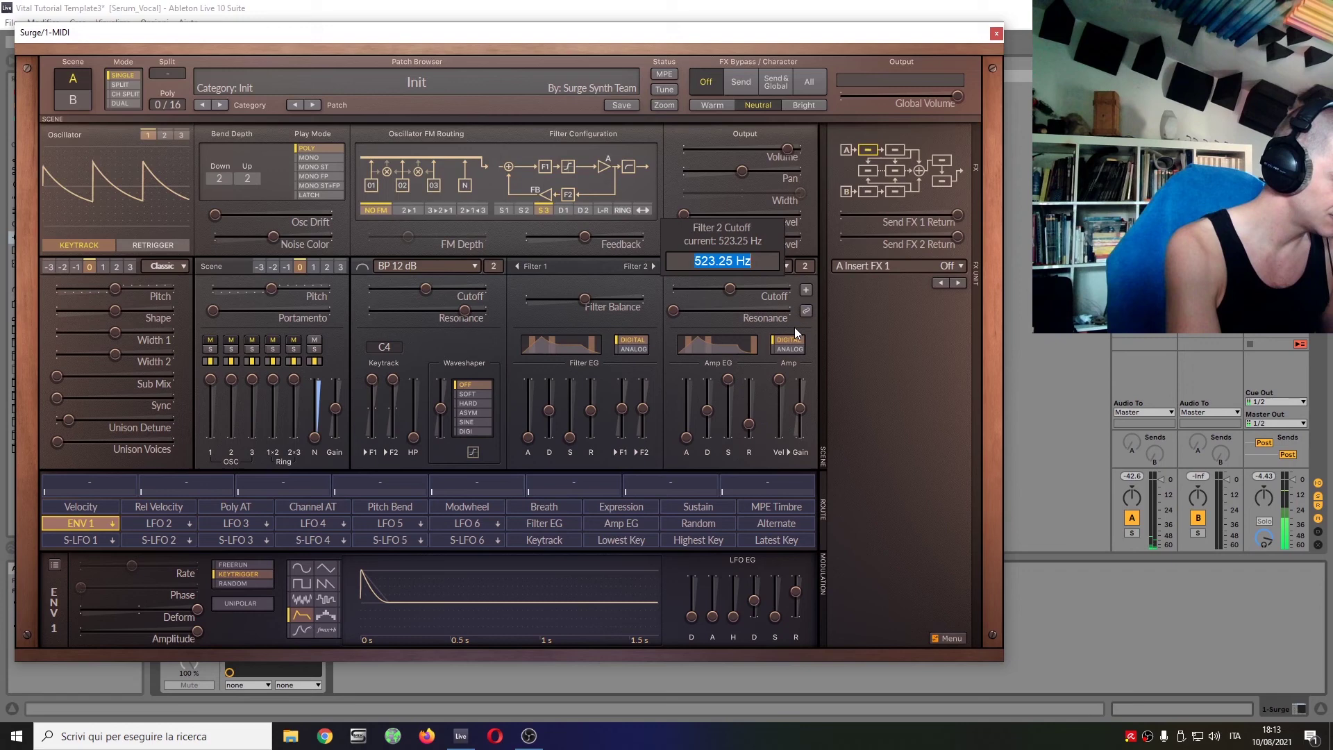
text(10)
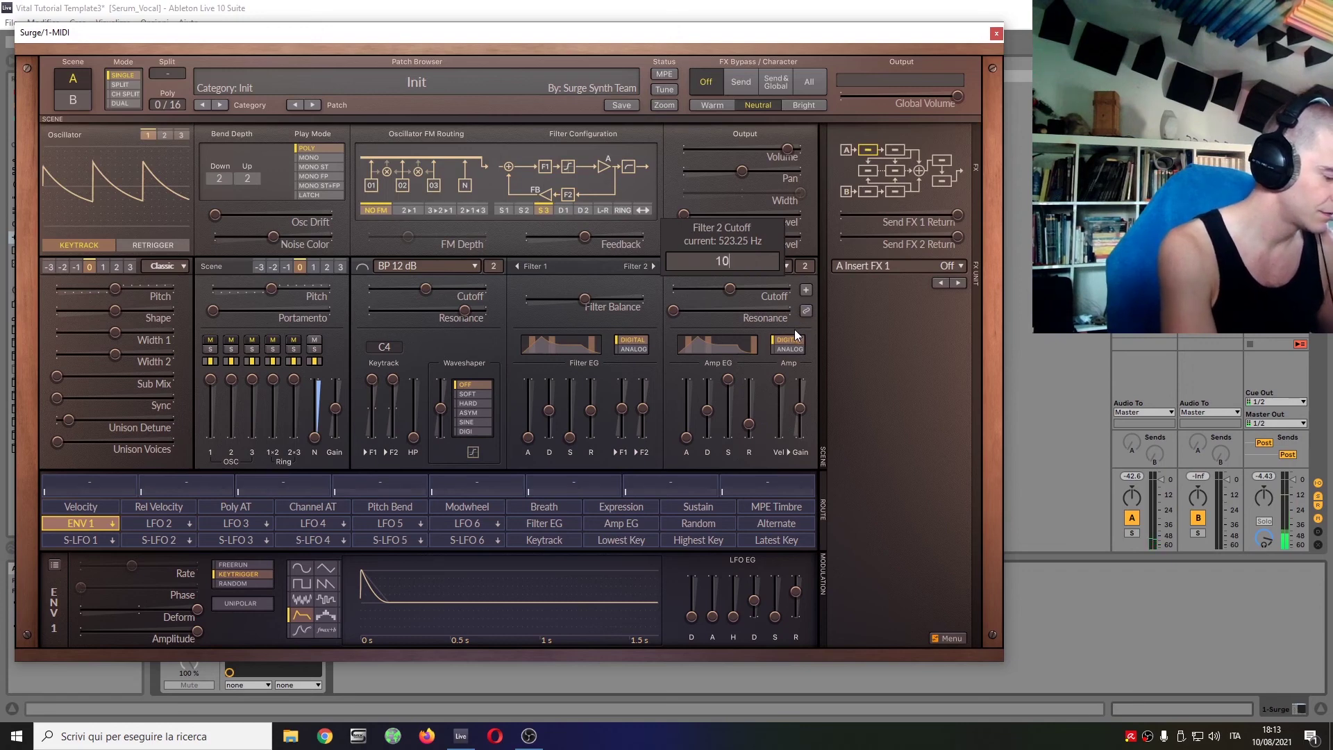
text(46.)
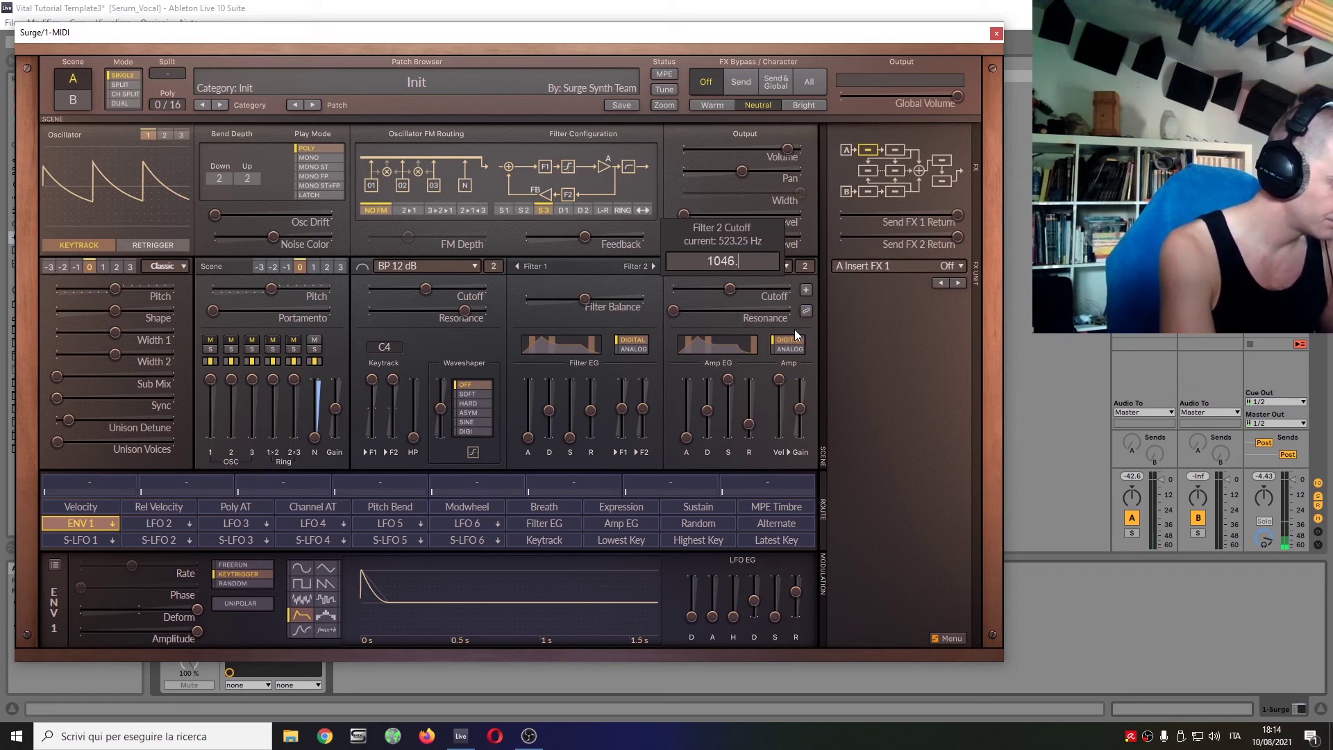
text(5)
key(Return)
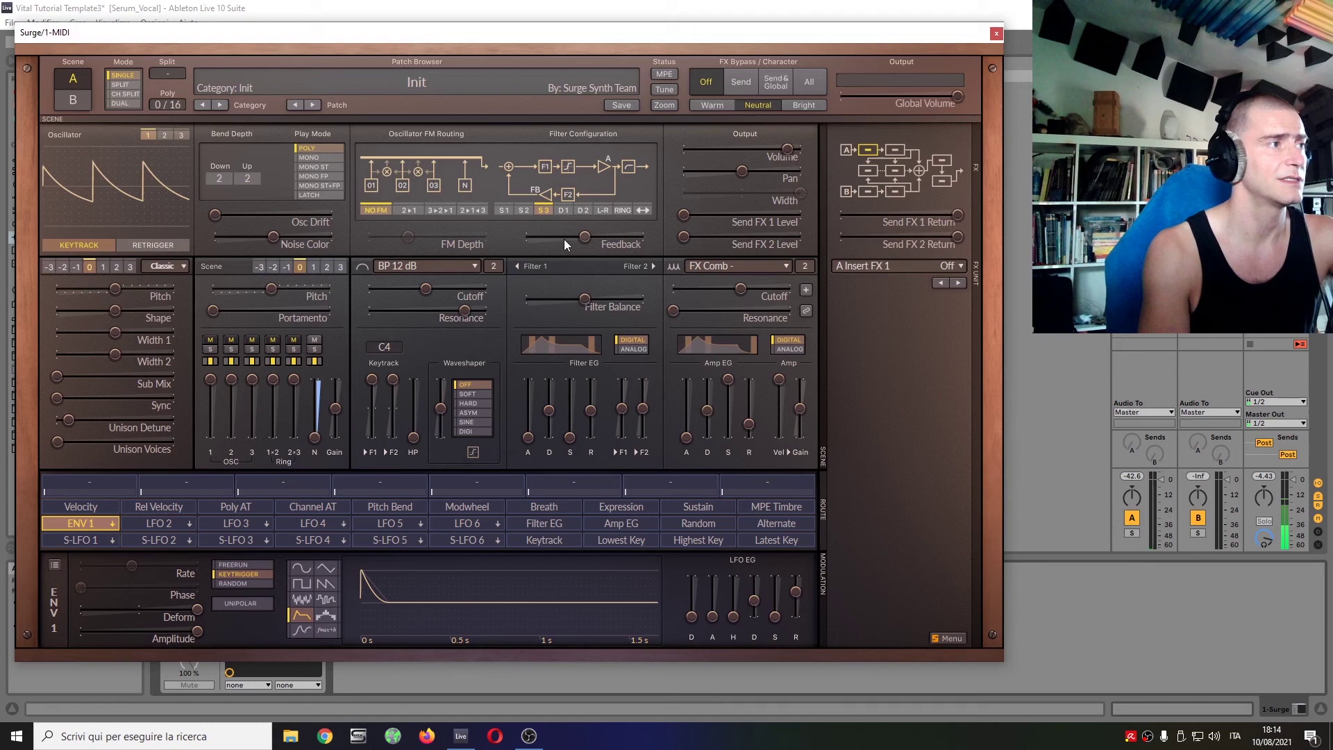
Step: Raise filter feedback to 82.5%, adjust the amp envelope attack, and shorten ENV 1 decay to 0.005 s
drag(582, 237, 634, 238)
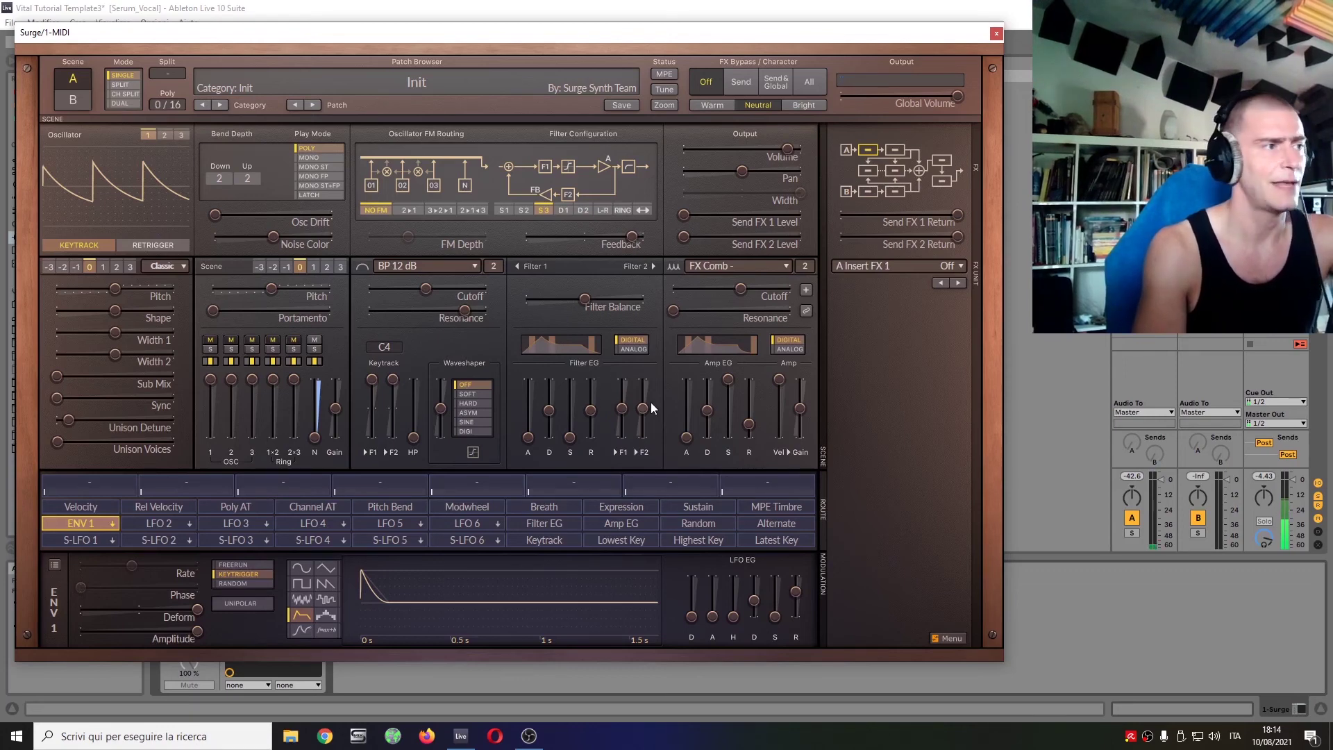
mouse_move(692, 444)
mouse_down()
mouse_move(686, 412)
mouse_move(686, 424)
mouse_up()
drag(754, 601, 754, 608)
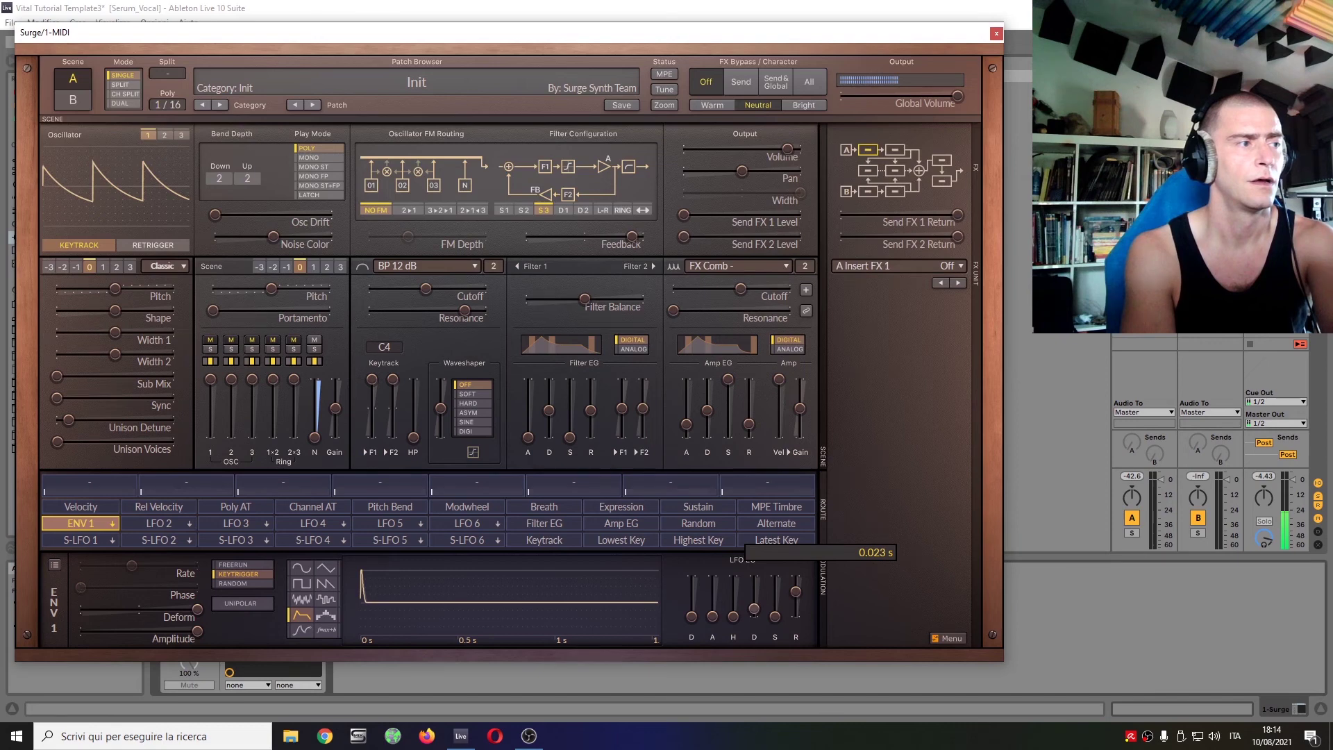
drag(686, 424, 686, 419)
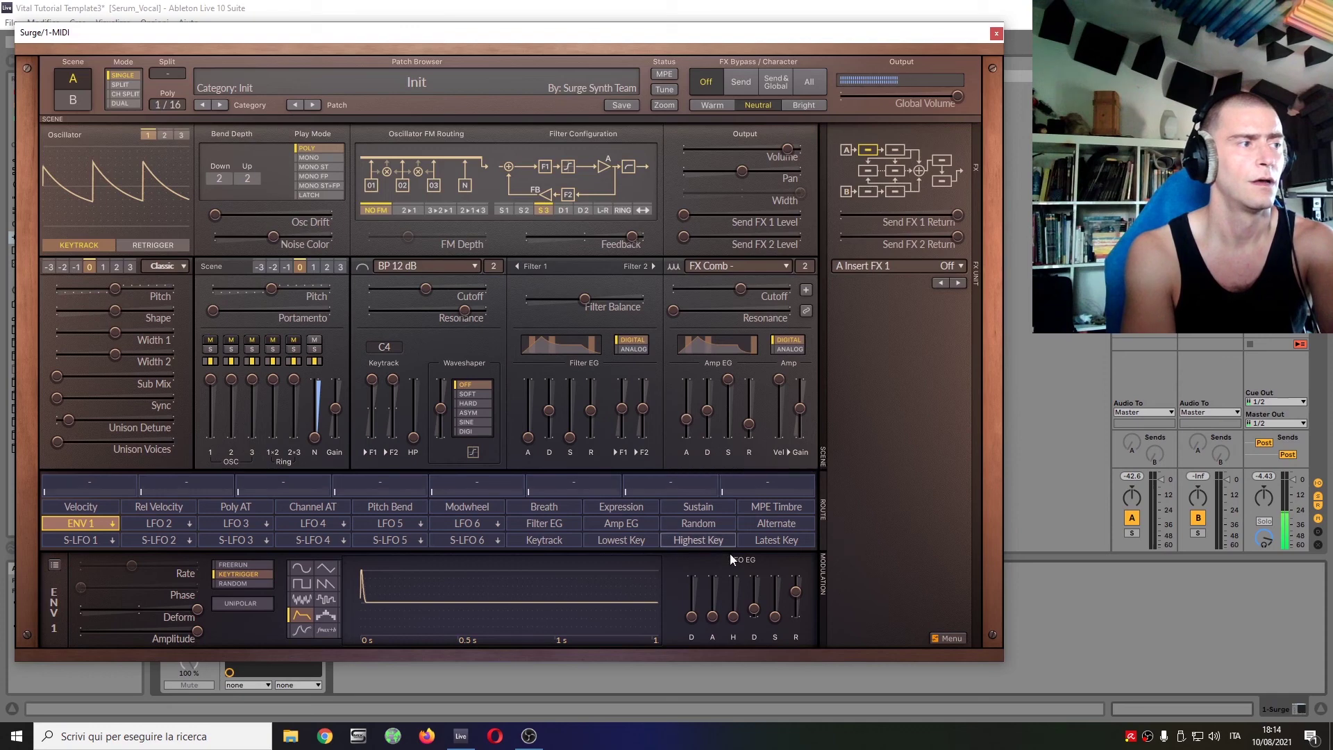
drag(757, 613, 756, 614)
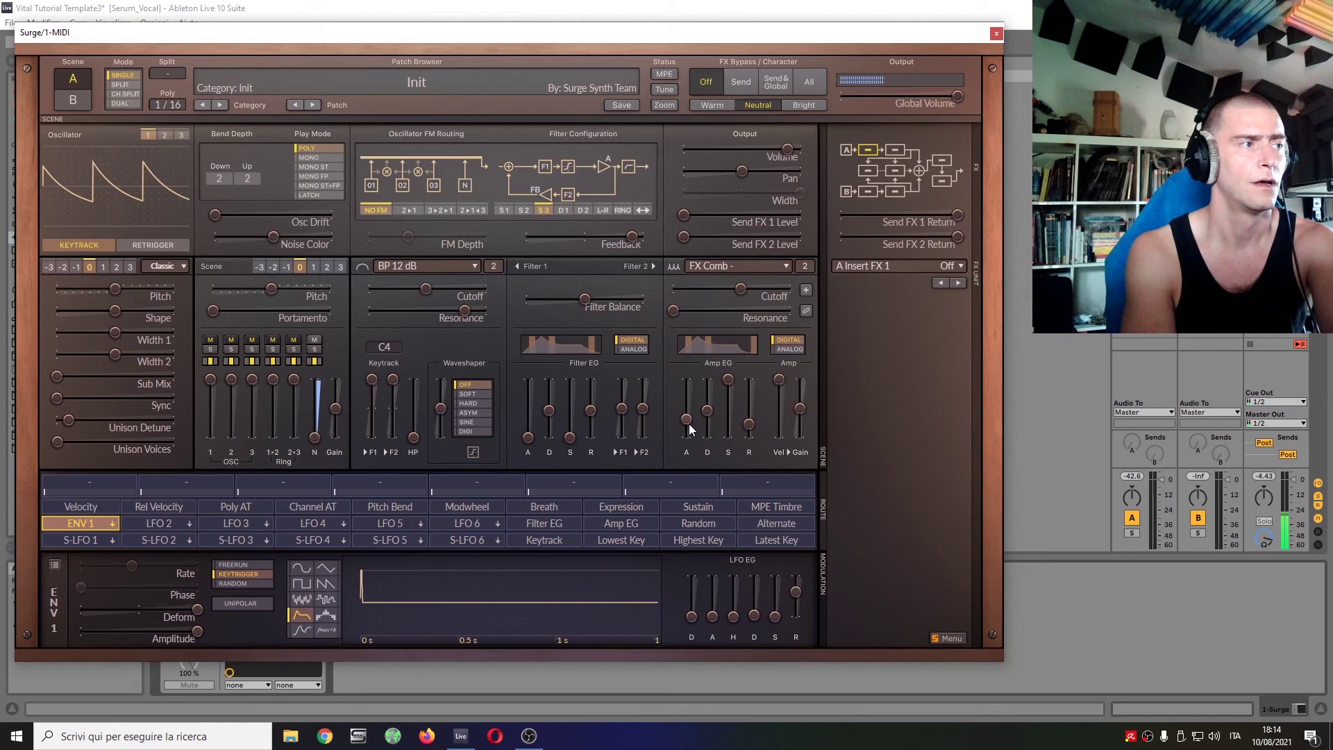
Step: Select MONO ST+FP play mode and set filter 1 resonance to 61.61%, filter 2 to 63.04%
click(320, 185)
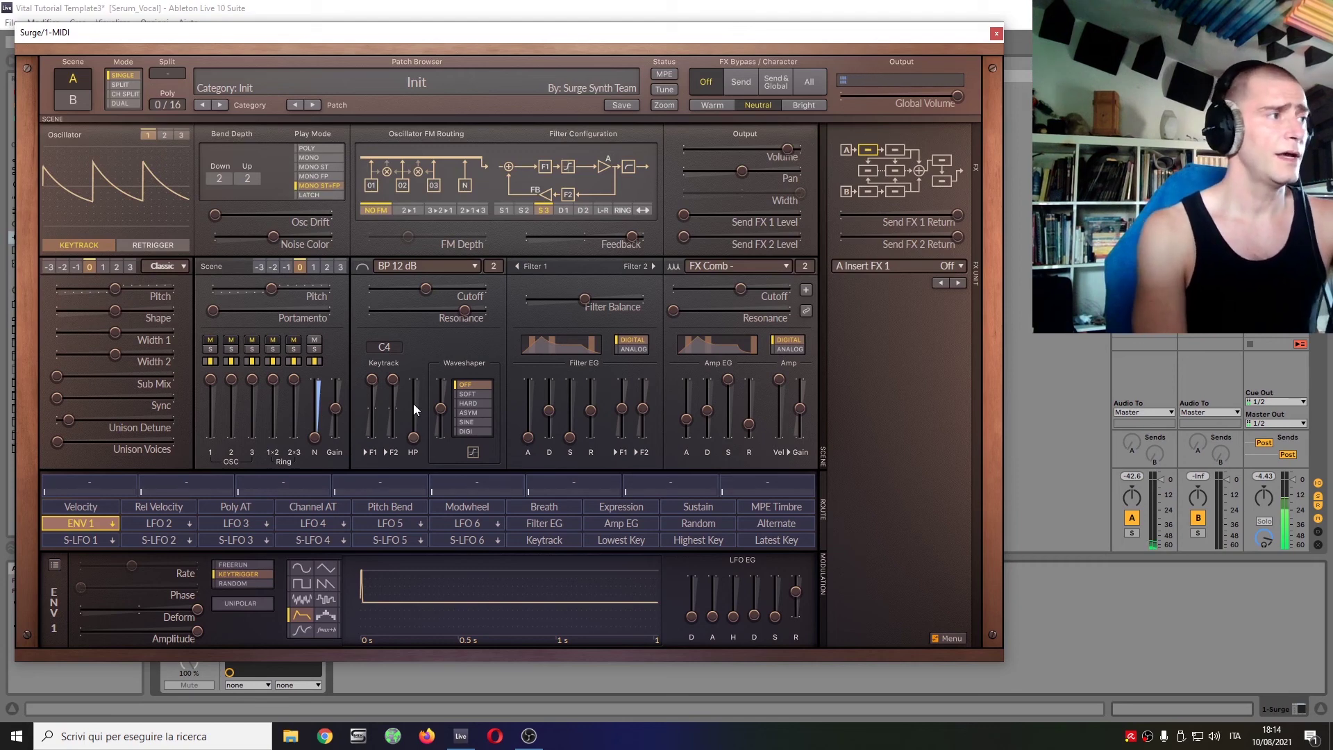
mouse_move(466, 311)
mouse_down()
mouse_move(431, 310)
mouse_move(479, 310)
mouse_up()
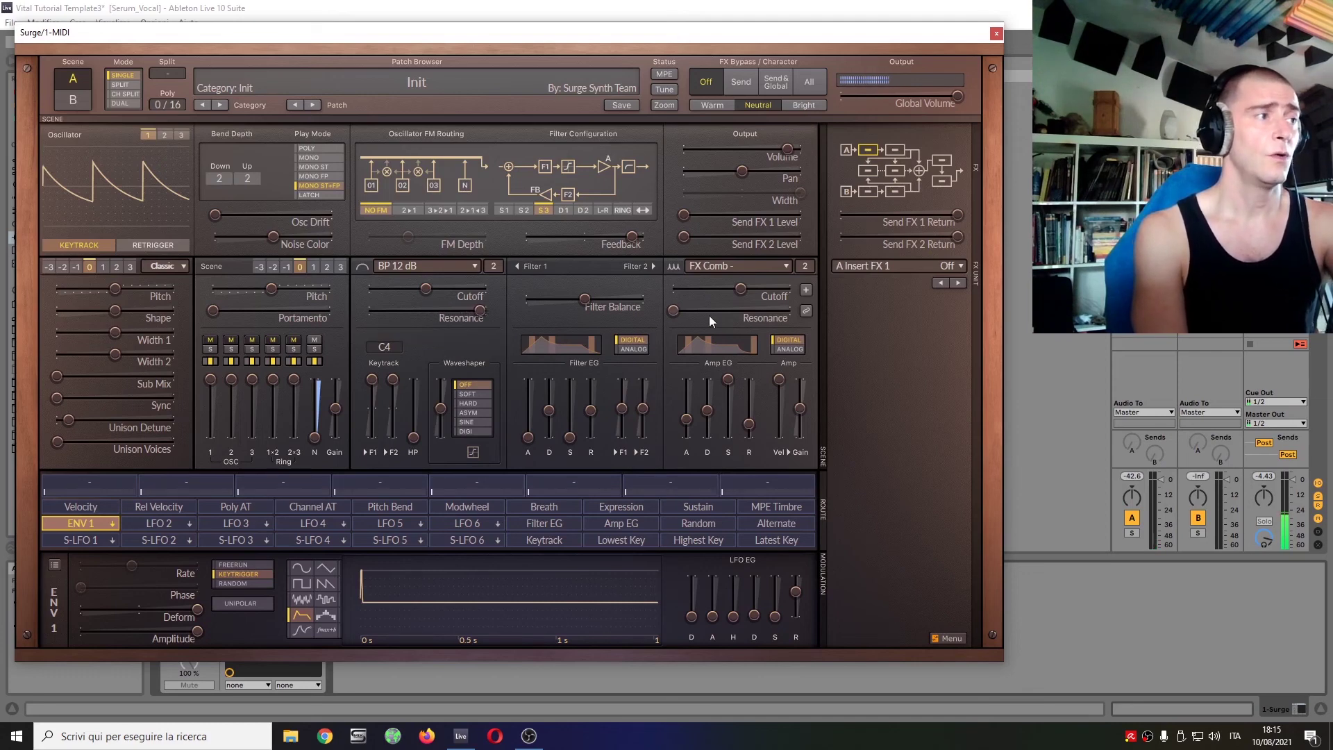
drag(676, 311, 770, 314)
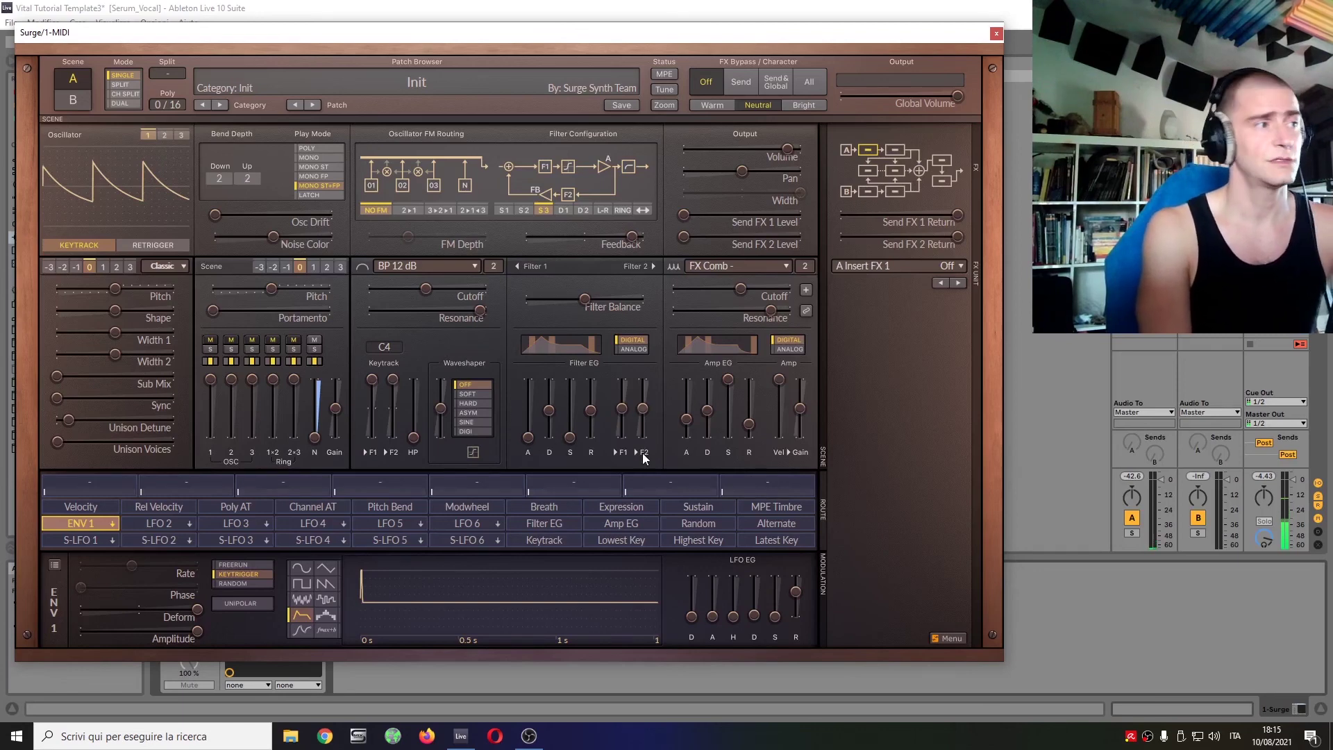
Step: Load Reverb 2's Init (Send) preset into Send FX 1 and raise the scene's Send FX 1 level
click(869, 170)
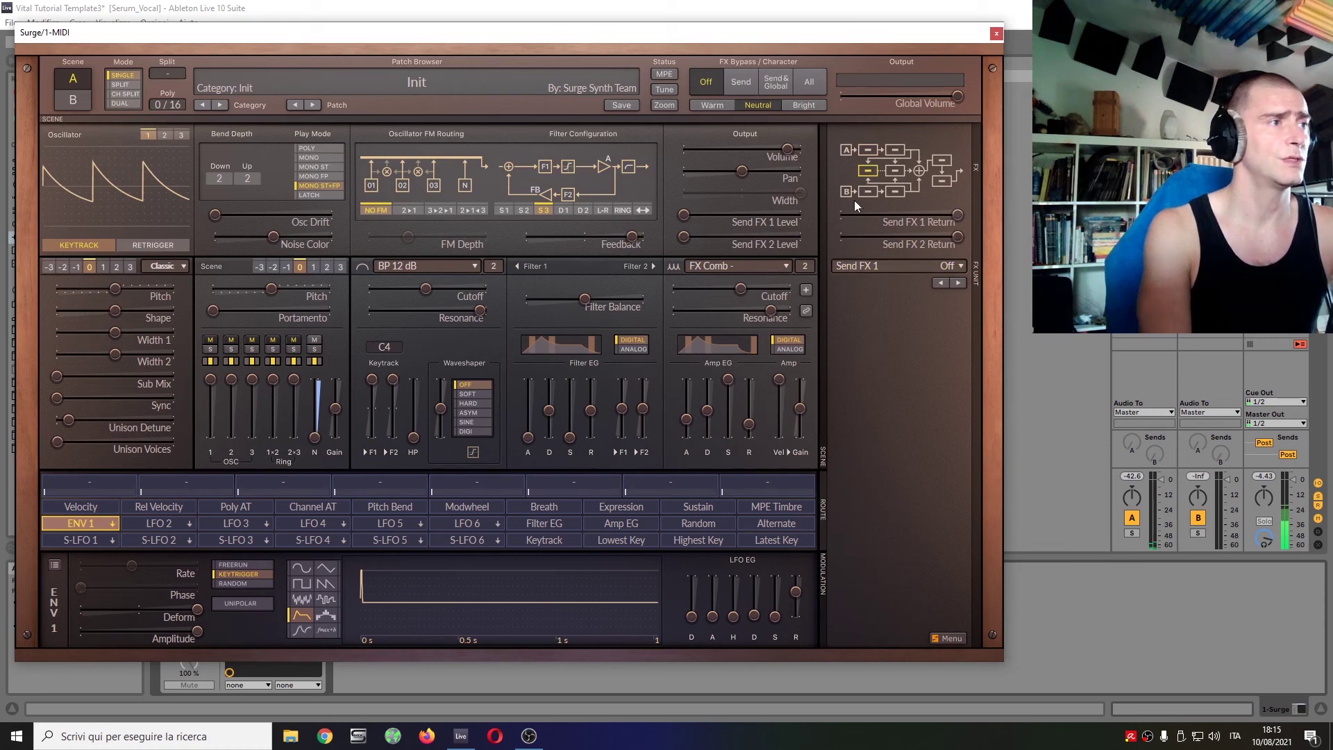
click(910, 266)
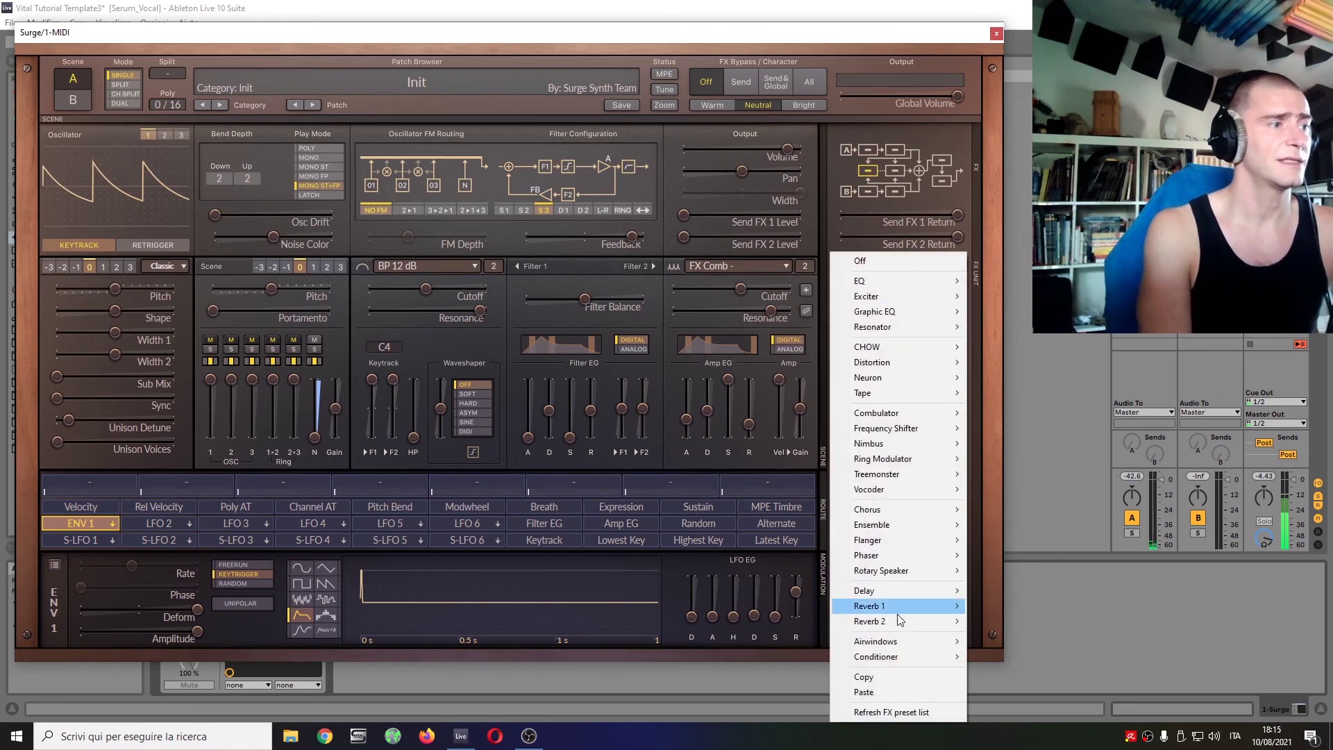
mouse_move(927, 620)
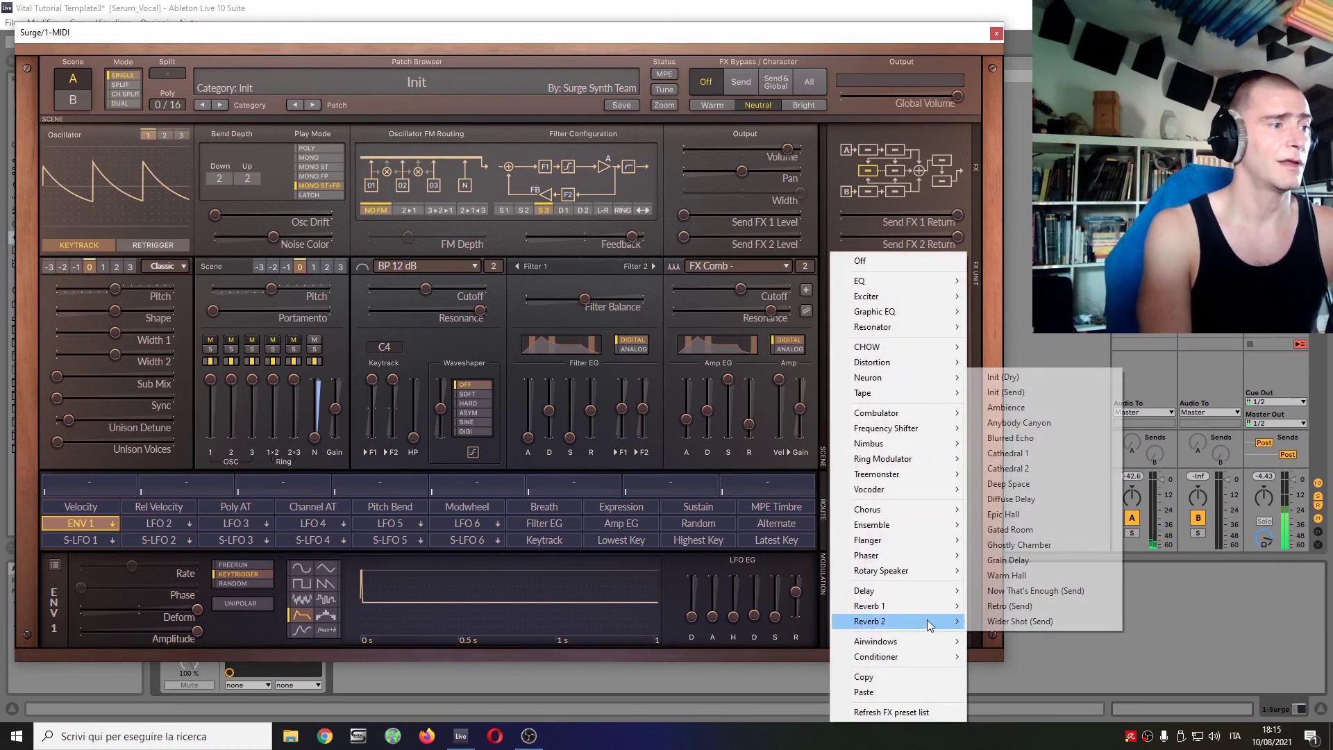
click(1040, 393)
drag(691, 223, 752, 228)
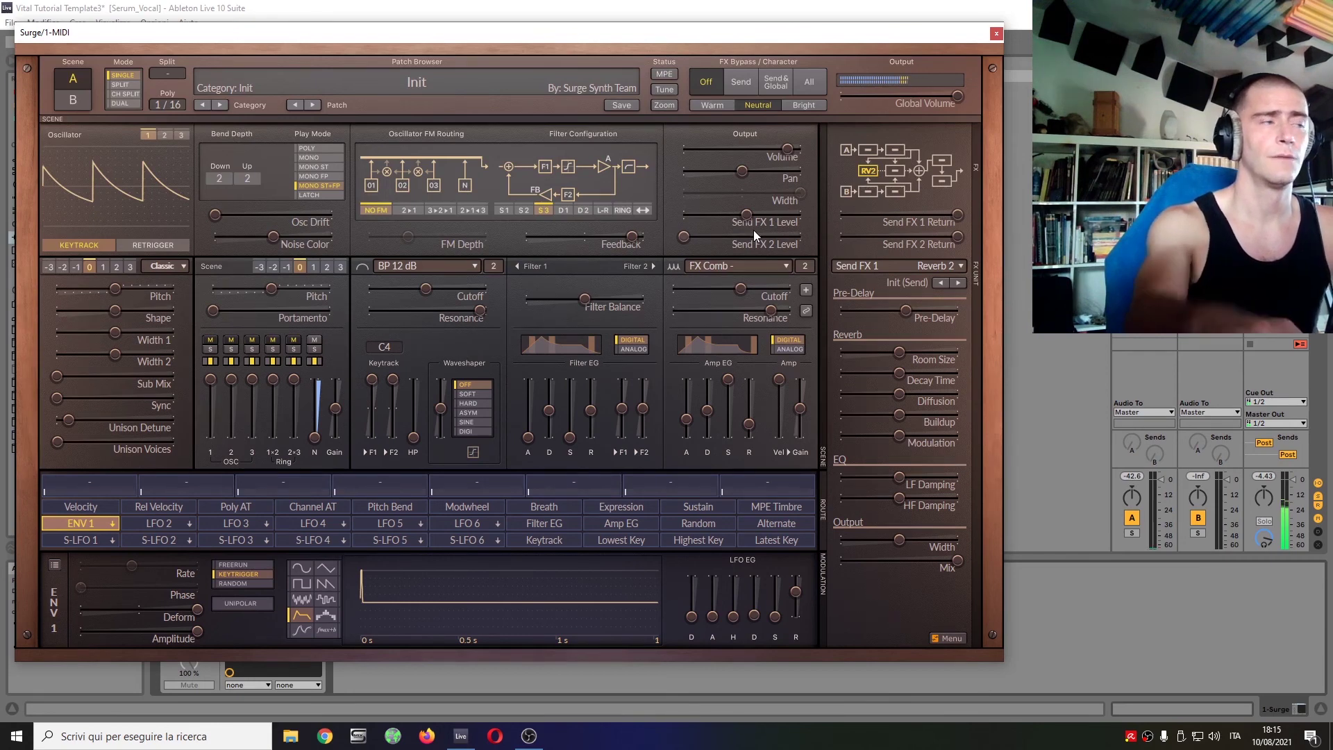
Step: Zero LFO 2's amplitude and let channel aftertouch raise its amplitude and rate
click(167, 524)
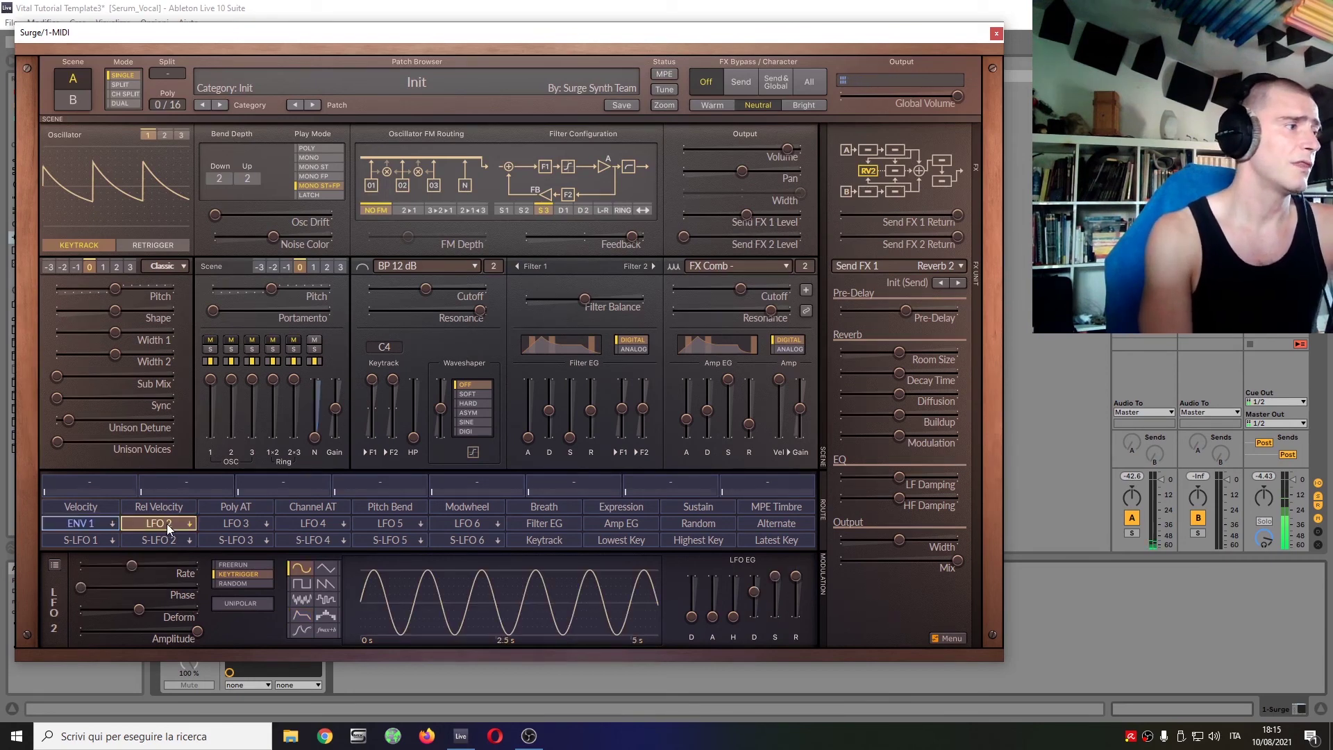
drag(197, 631, 81, 631)
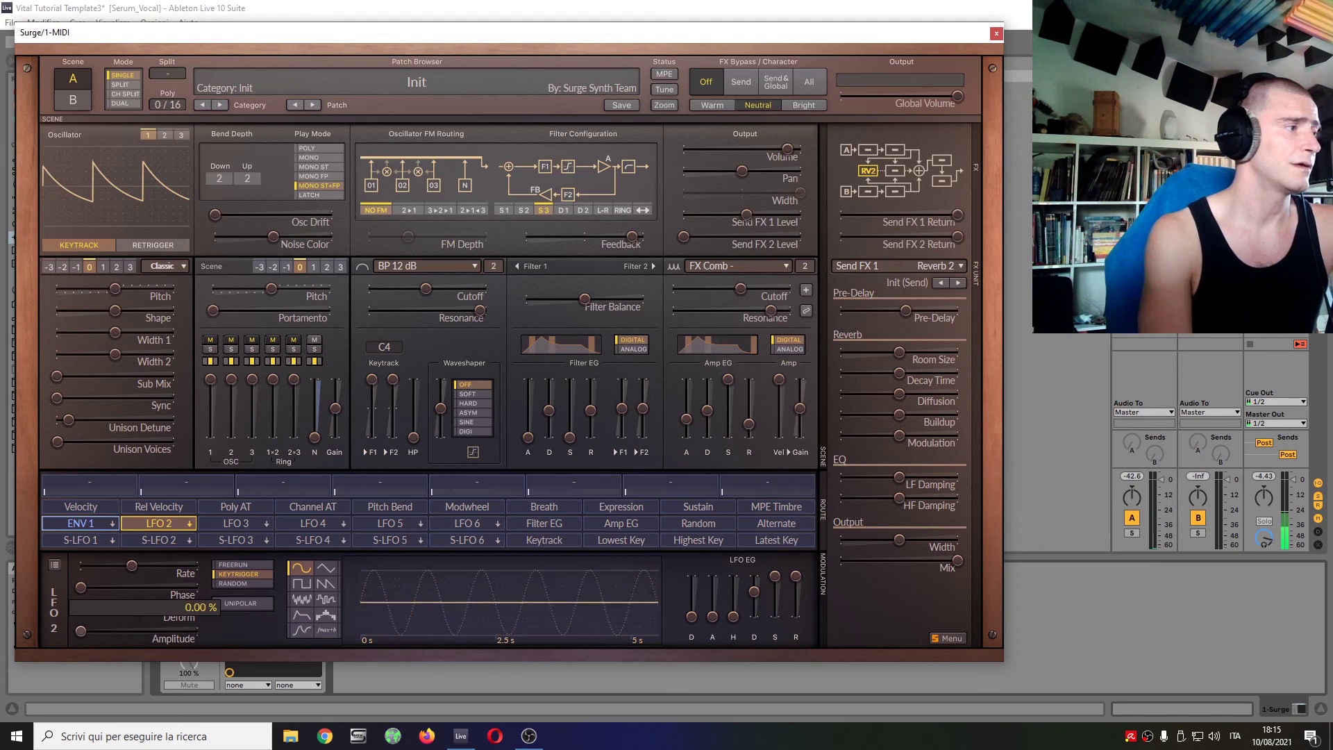
click(325, 506)
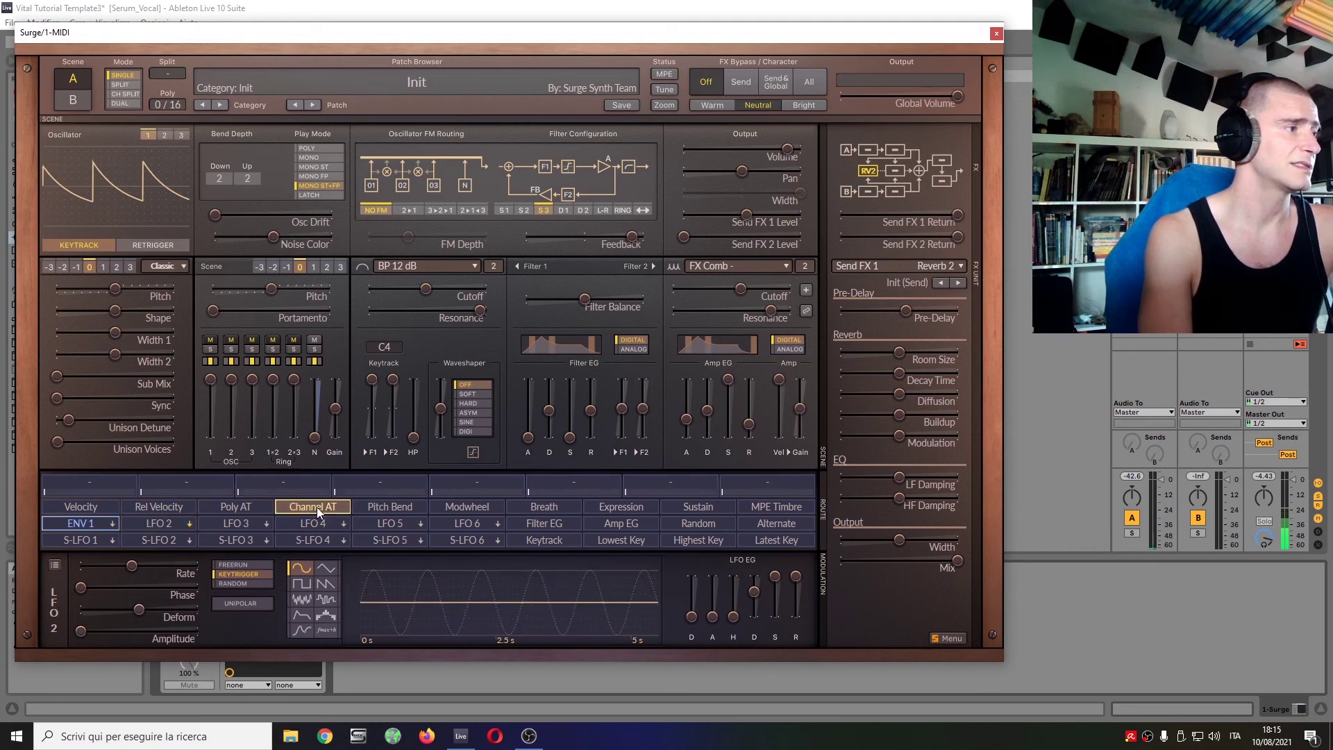
drag(81, 632, 143, 631)
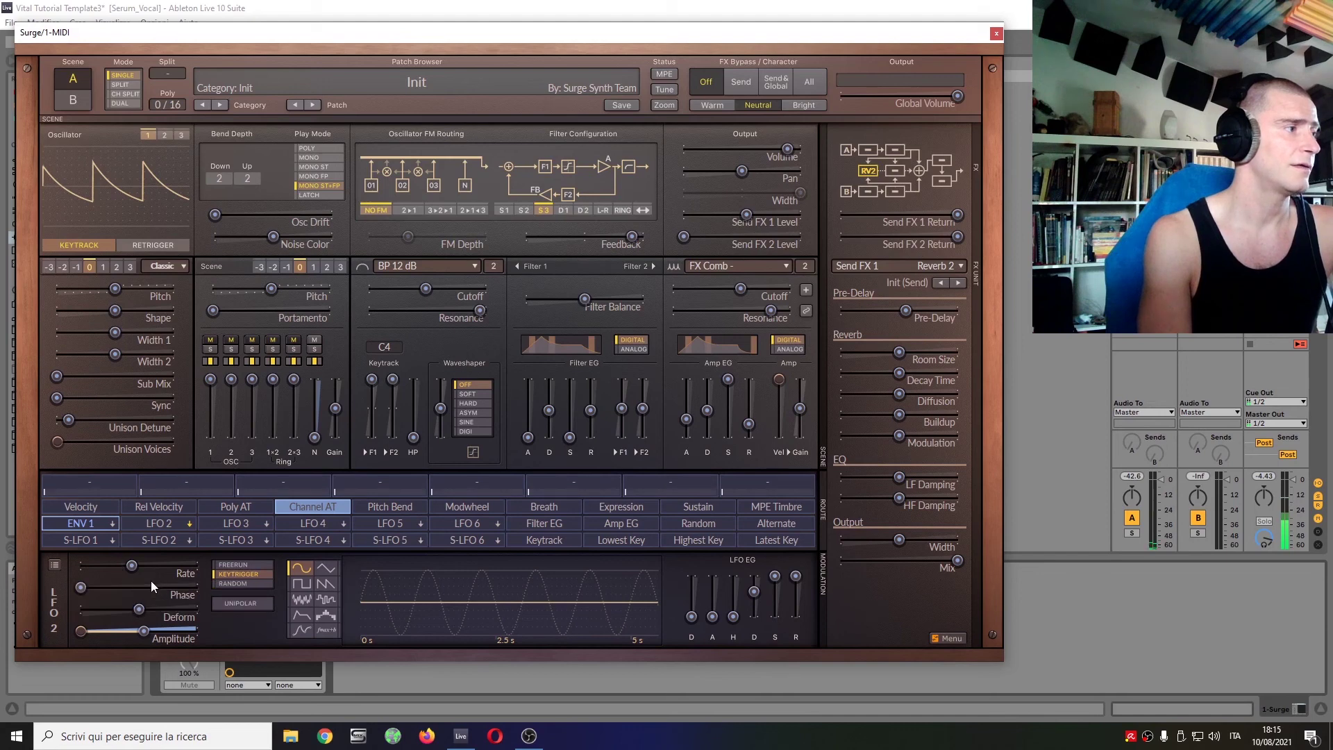
drag(132, 566, 148, 574)
Step: Route LFO 2 to the scene pitch for vibrato
click(95, 522)
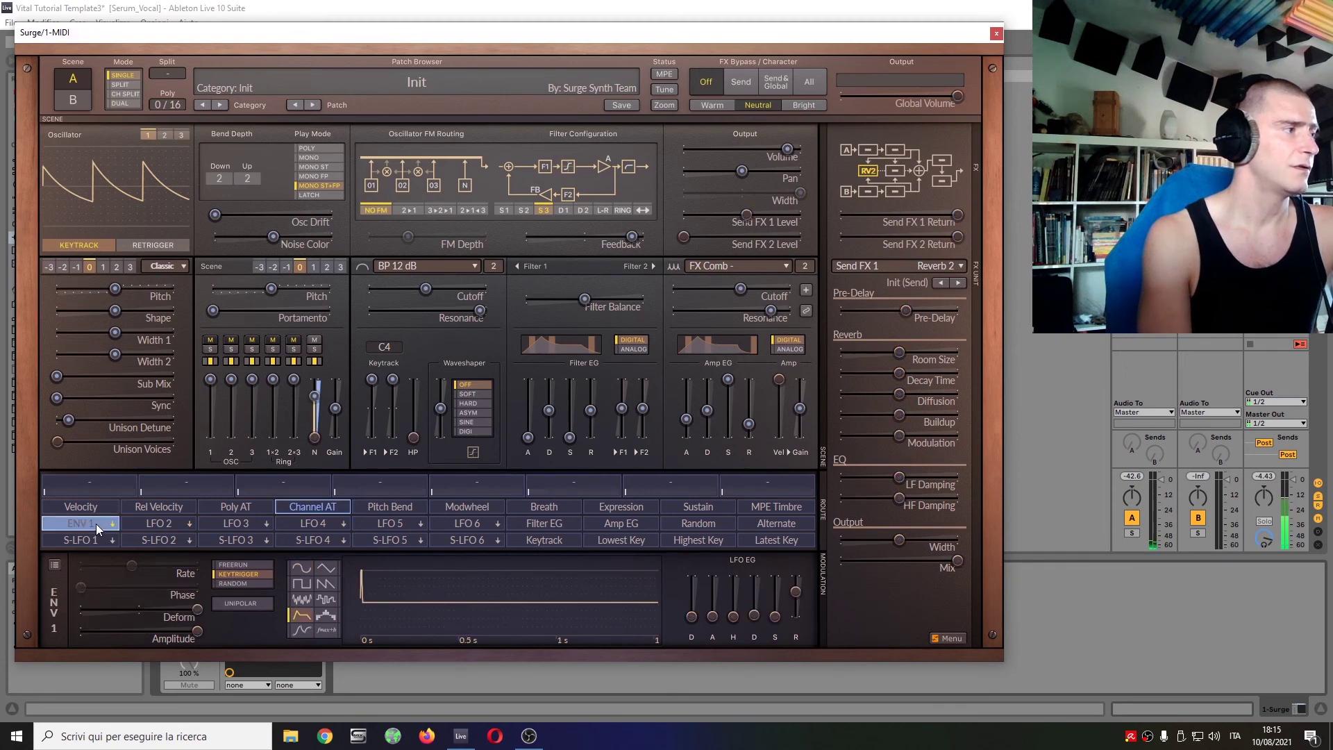
click(158, 525)
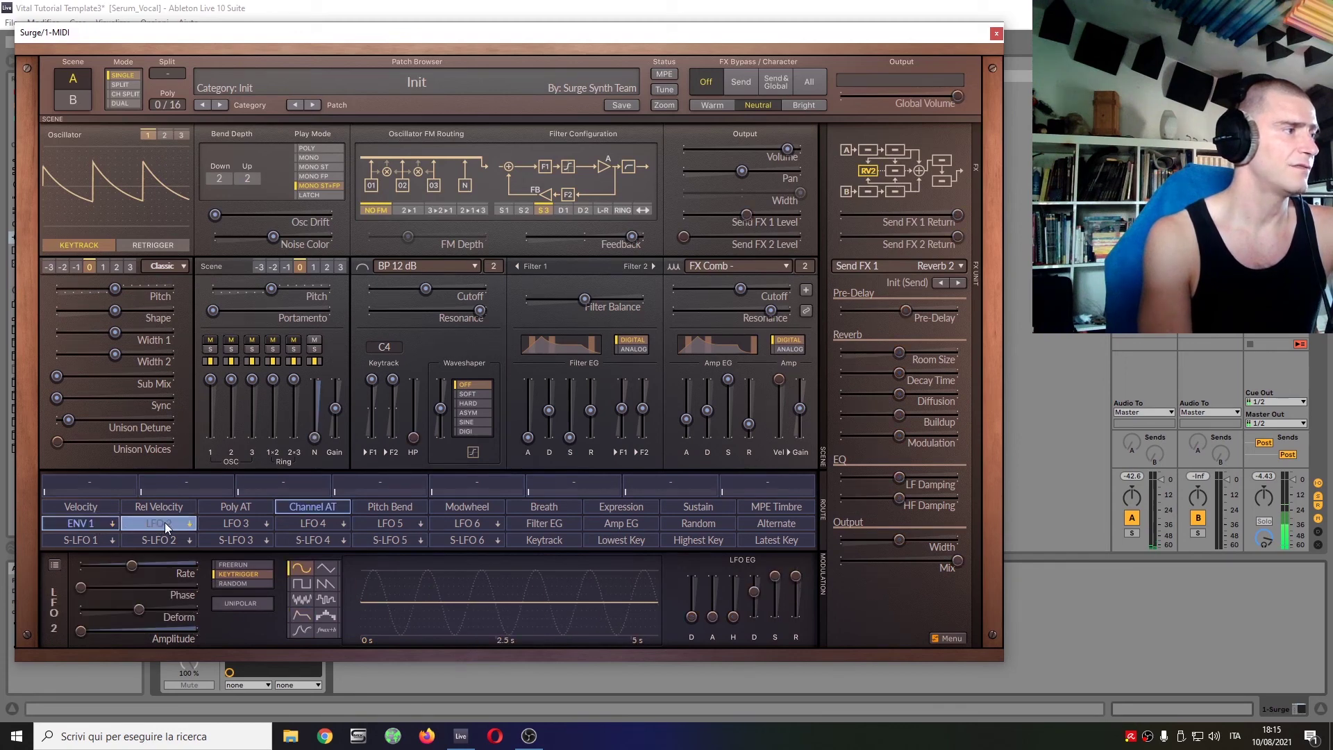
drag(278, 290, 281, 299)
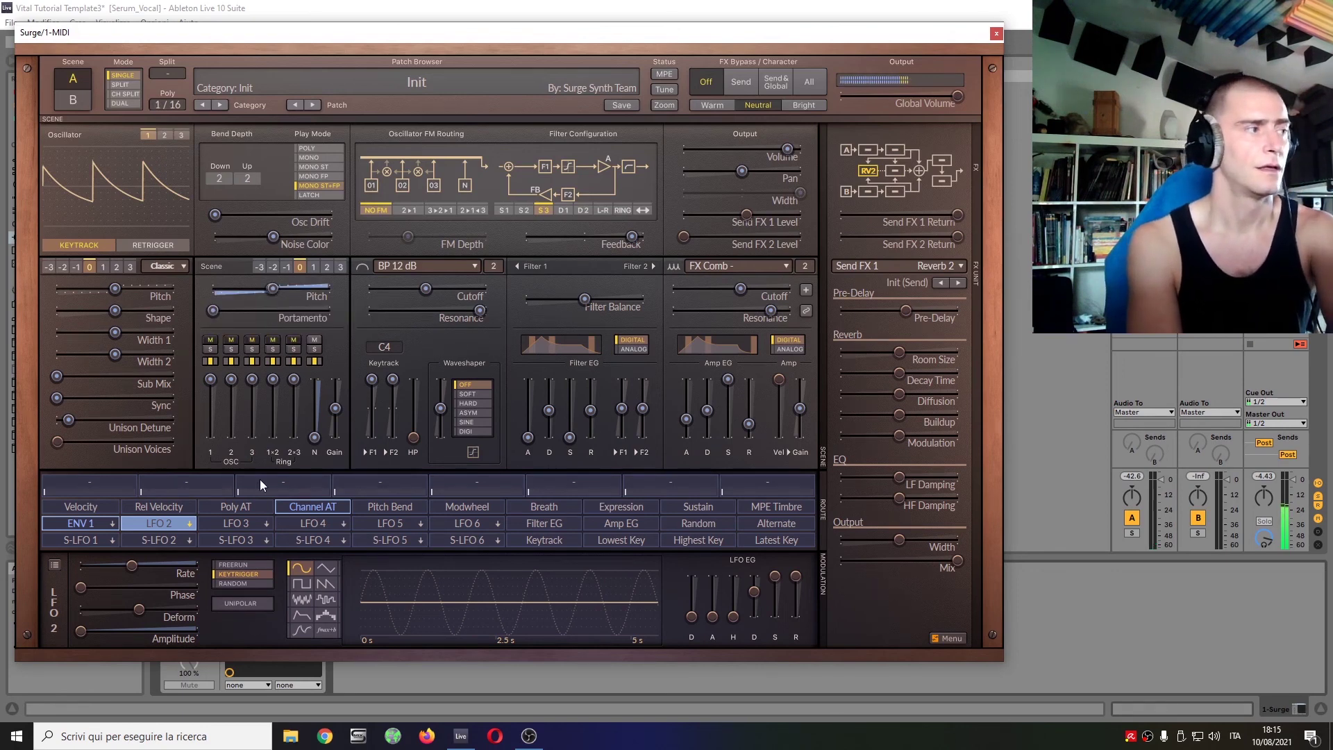
Step: Refine channel aftertouch's modulation amounts on LFO 2's amplitude and rate
click(163, 523)
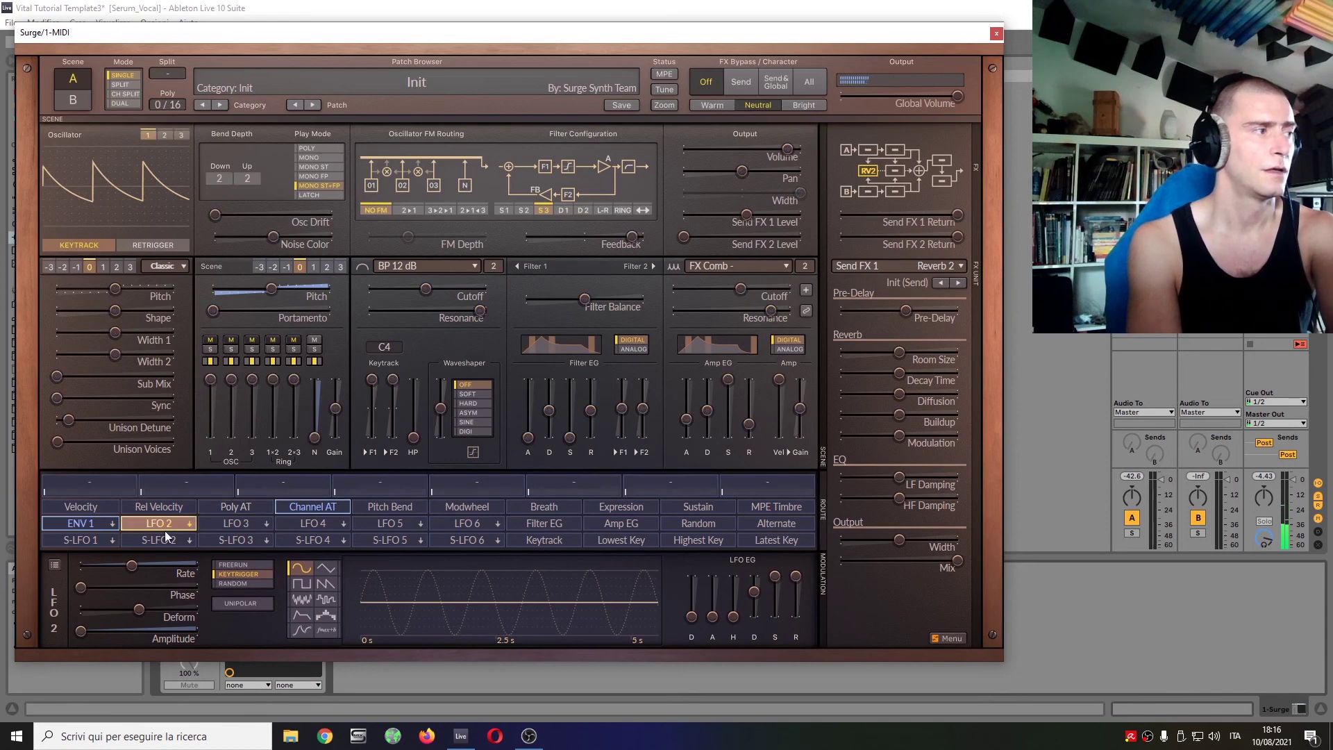
click(326, 506)
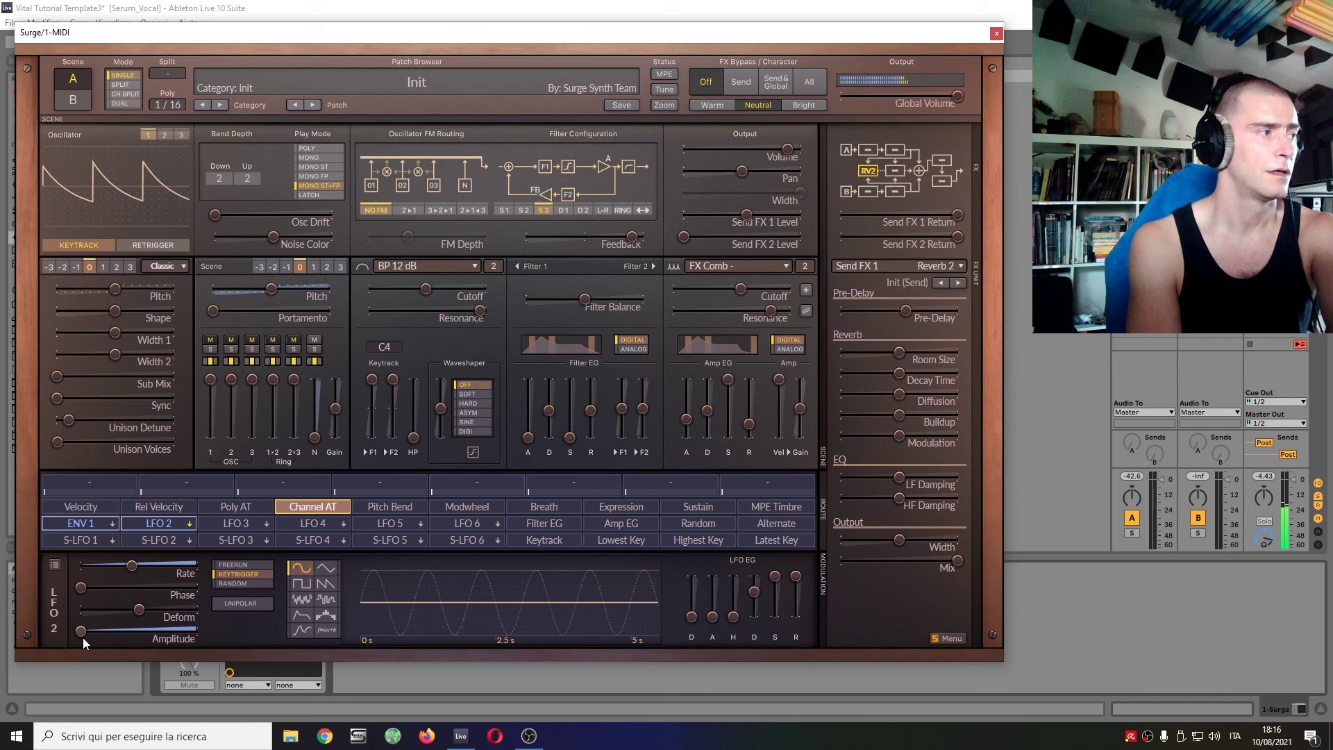
drag(81, 630, 177, 630)
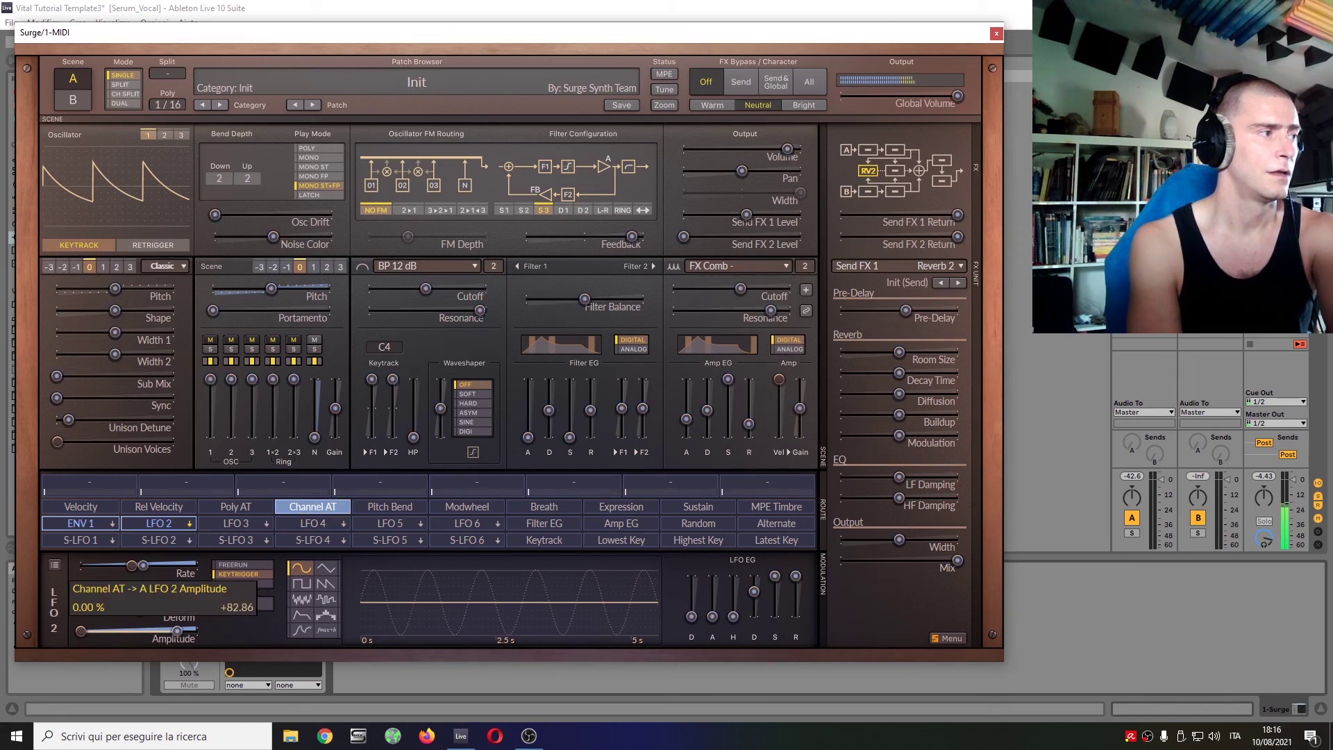
drag(143, 565, 151, 564)
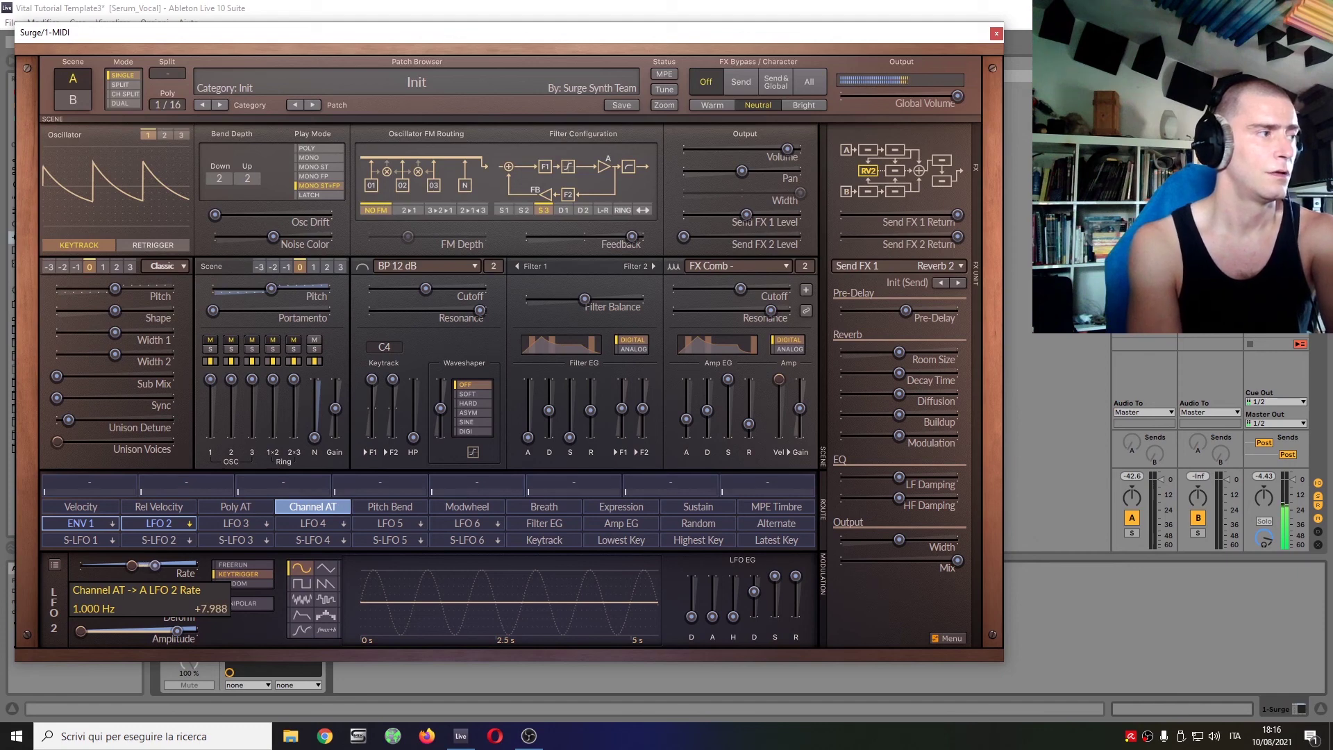
drag(154, 565, 156, 565)
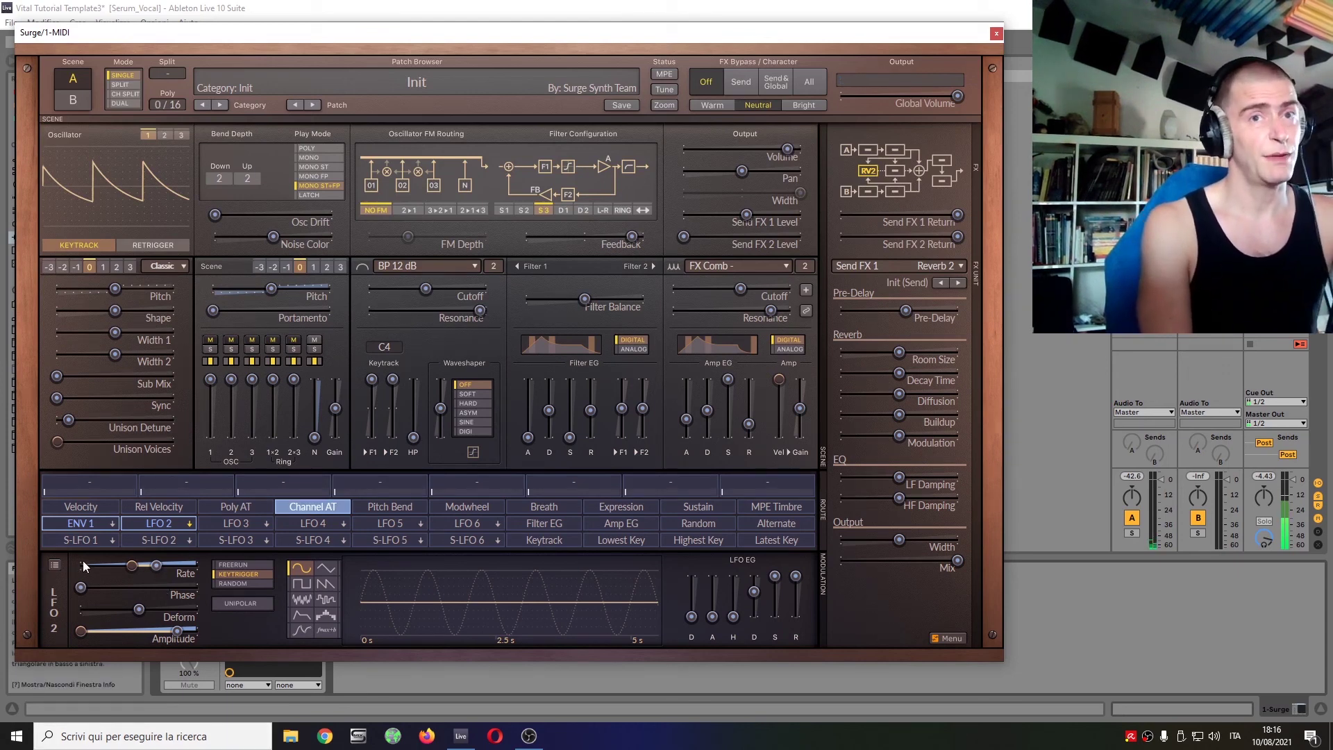
Step: Arm the mod wheel and assign it to increase the waveshaper drive
click(302, 505)
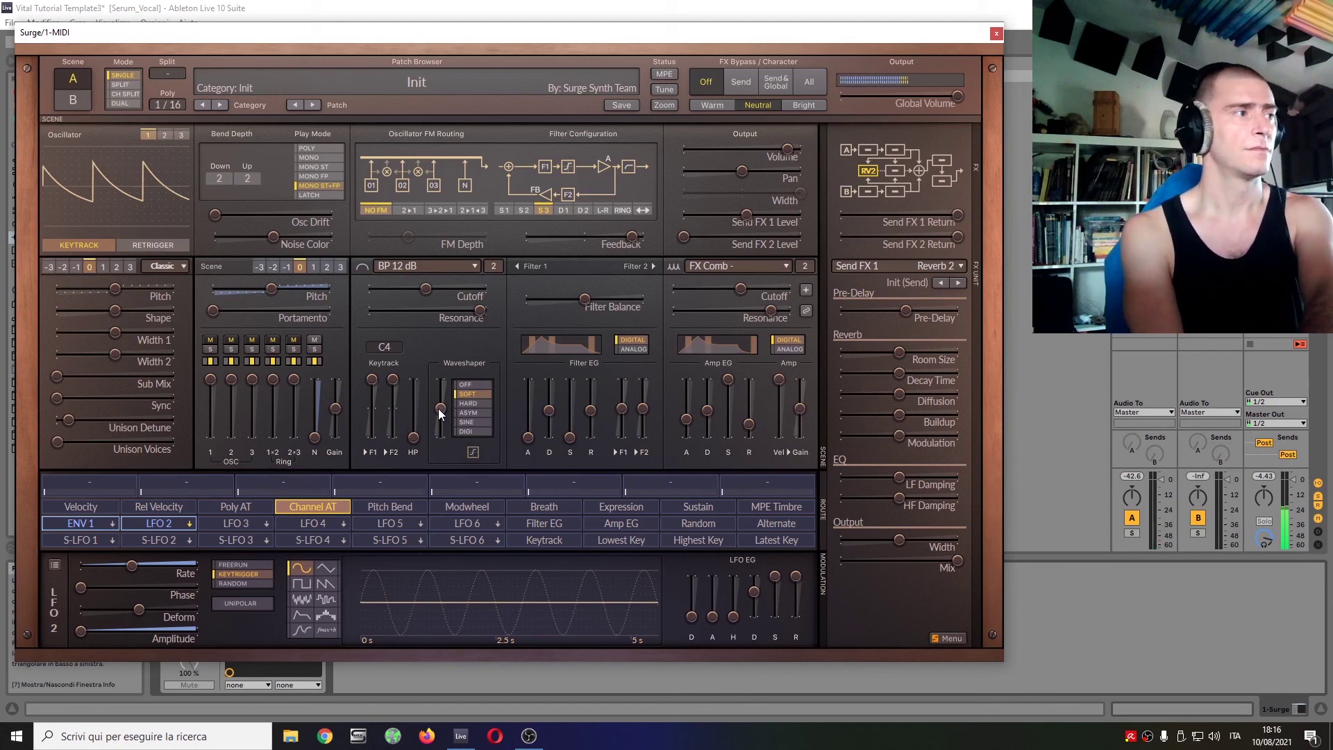
click(455, 508)
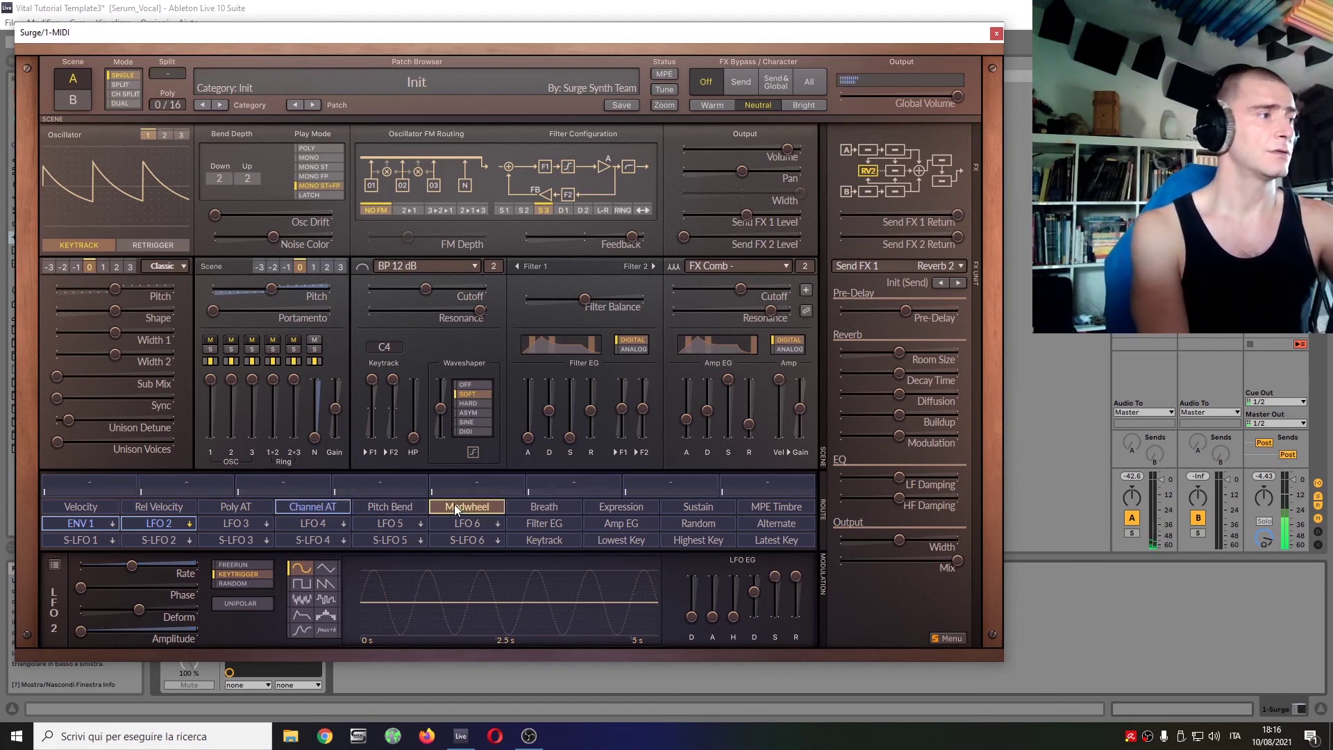
click(453, 506)
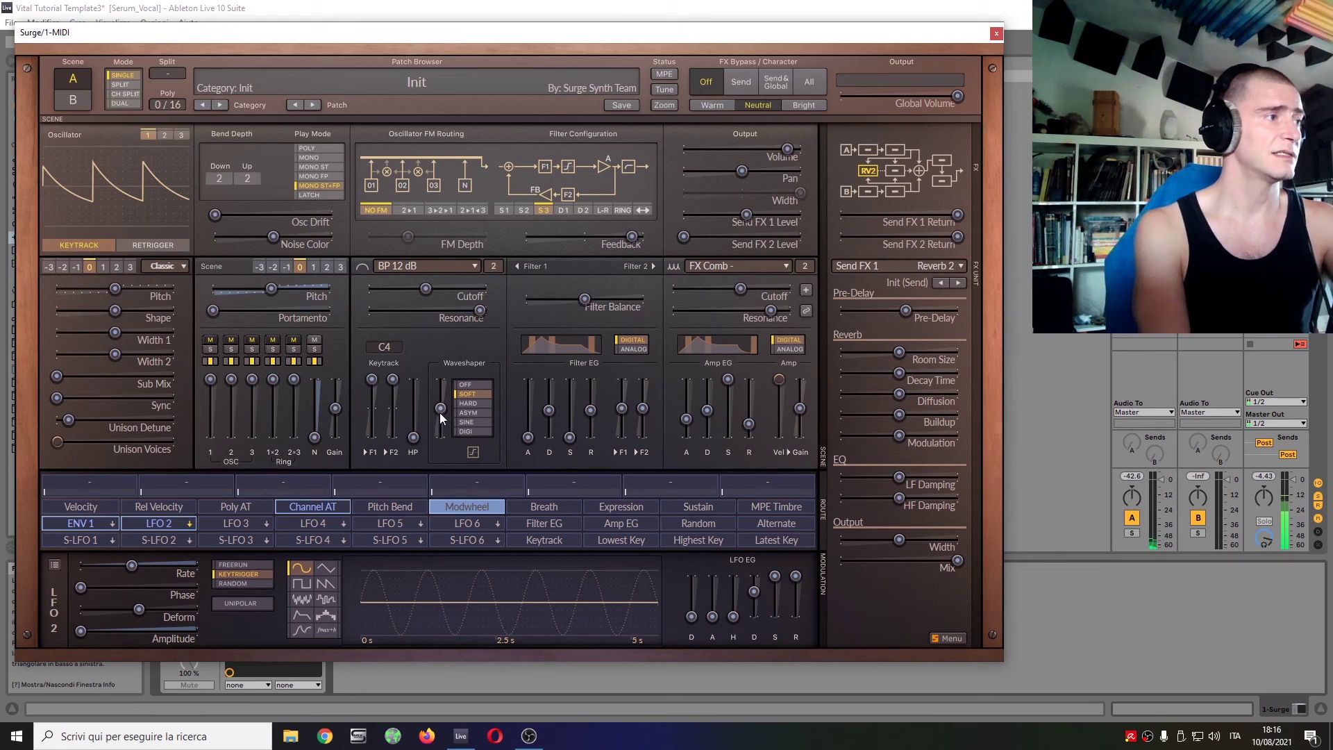
drag(439, 412, 443, 406)
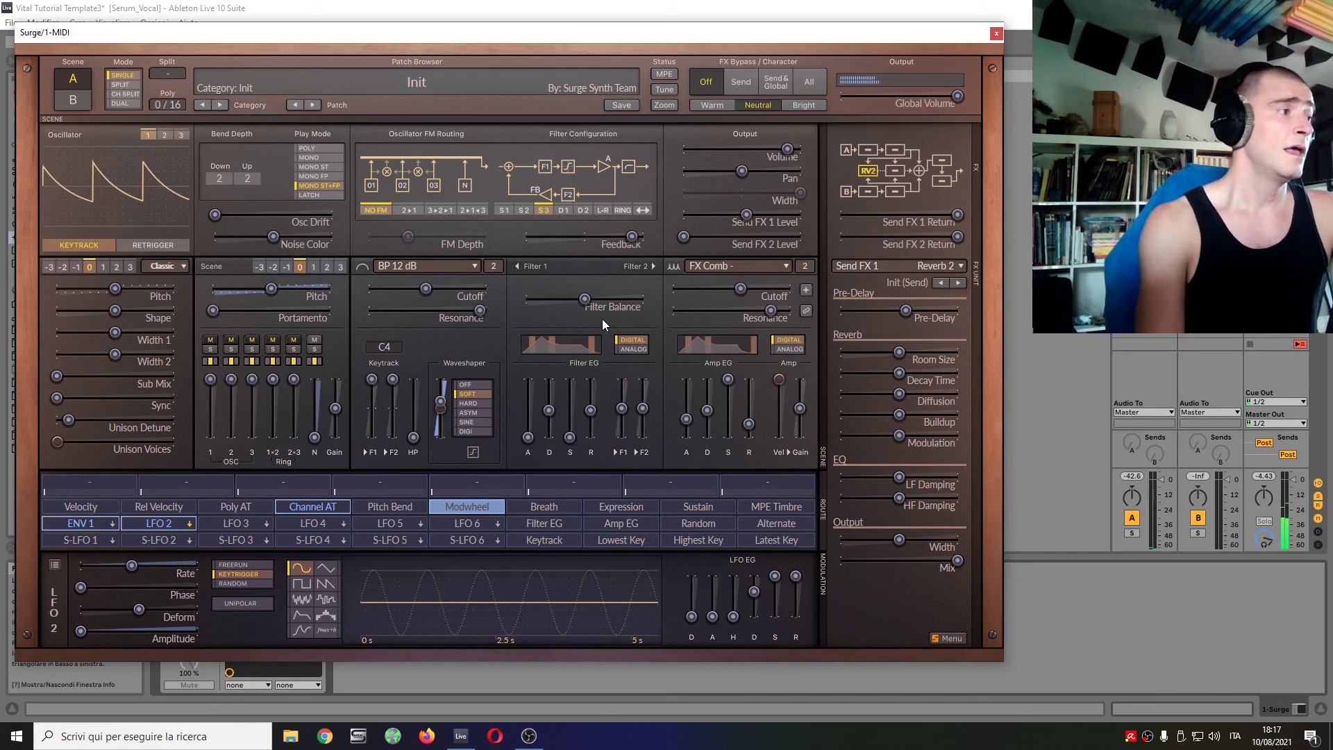
Step: With Modwheel selected as the source, drag a modulation amount onto the Filter 1 Cutoff slider
click(461, 509)
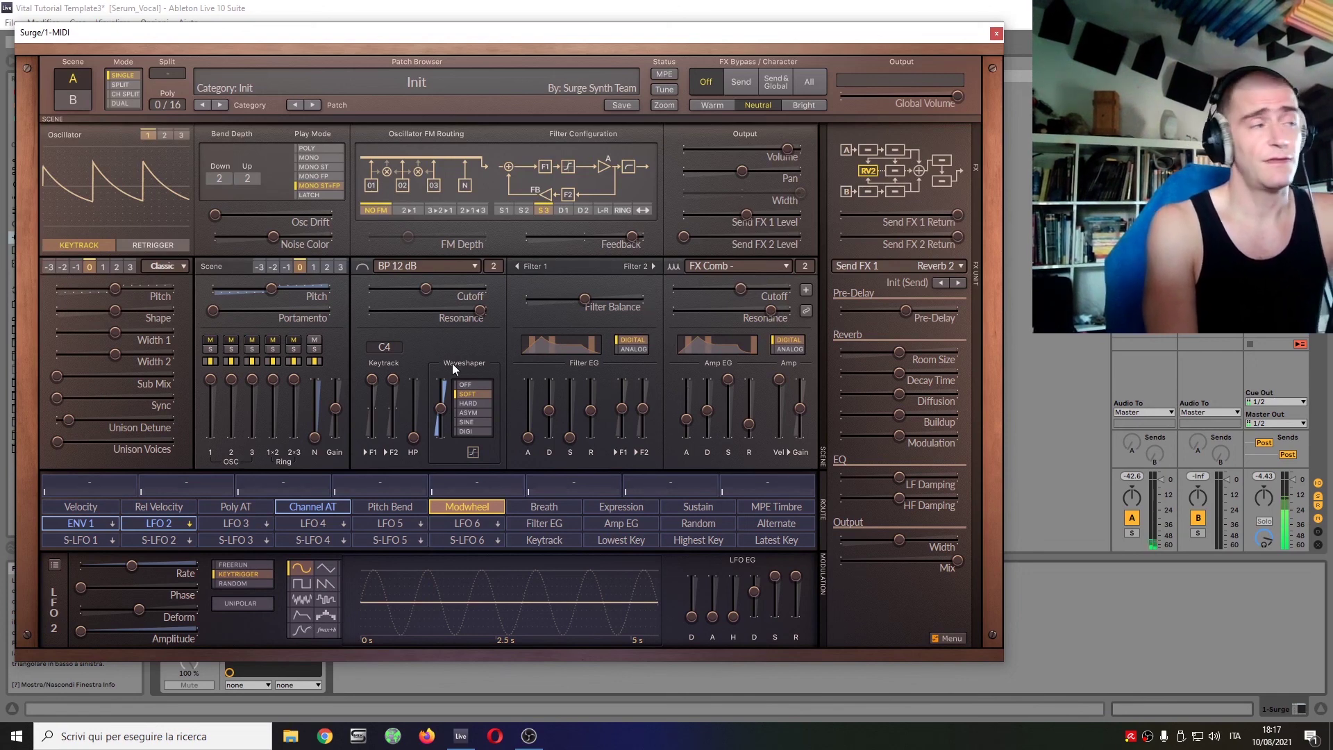
click(472, 507)
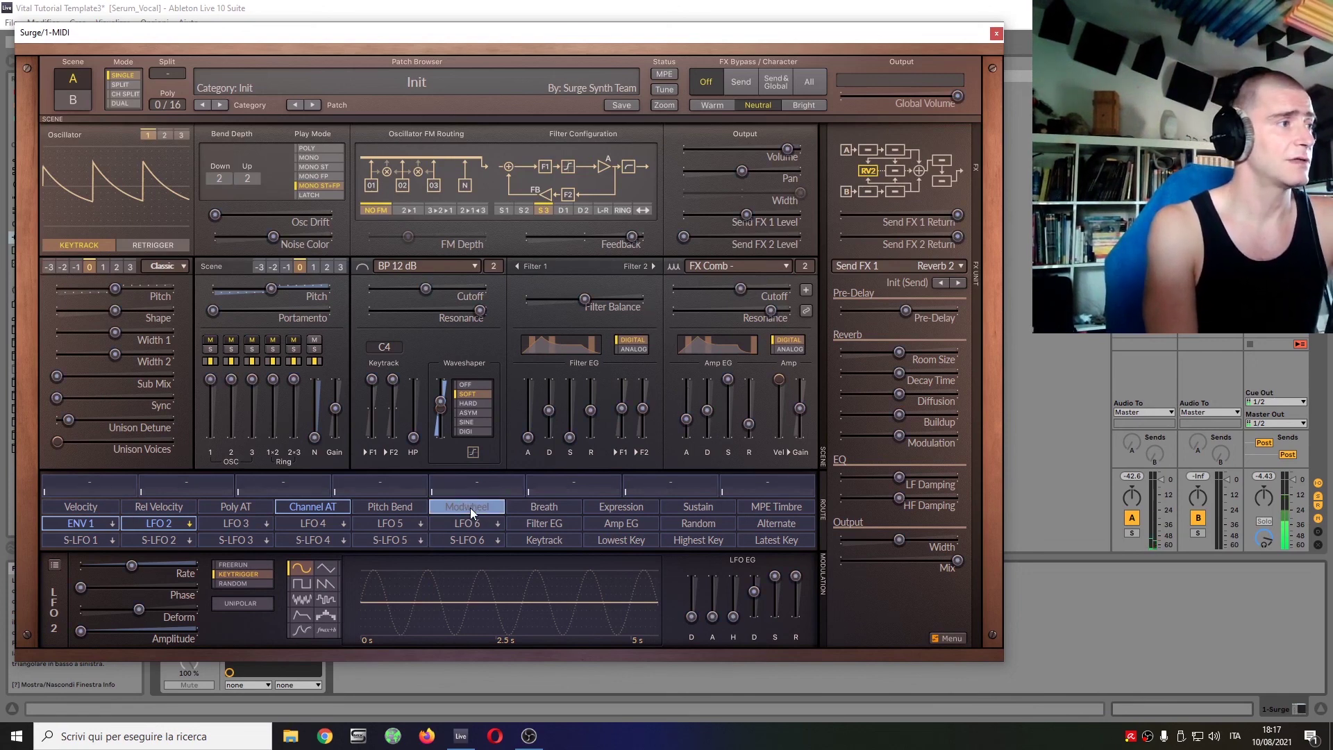
drag(425, 288, 484, 288)
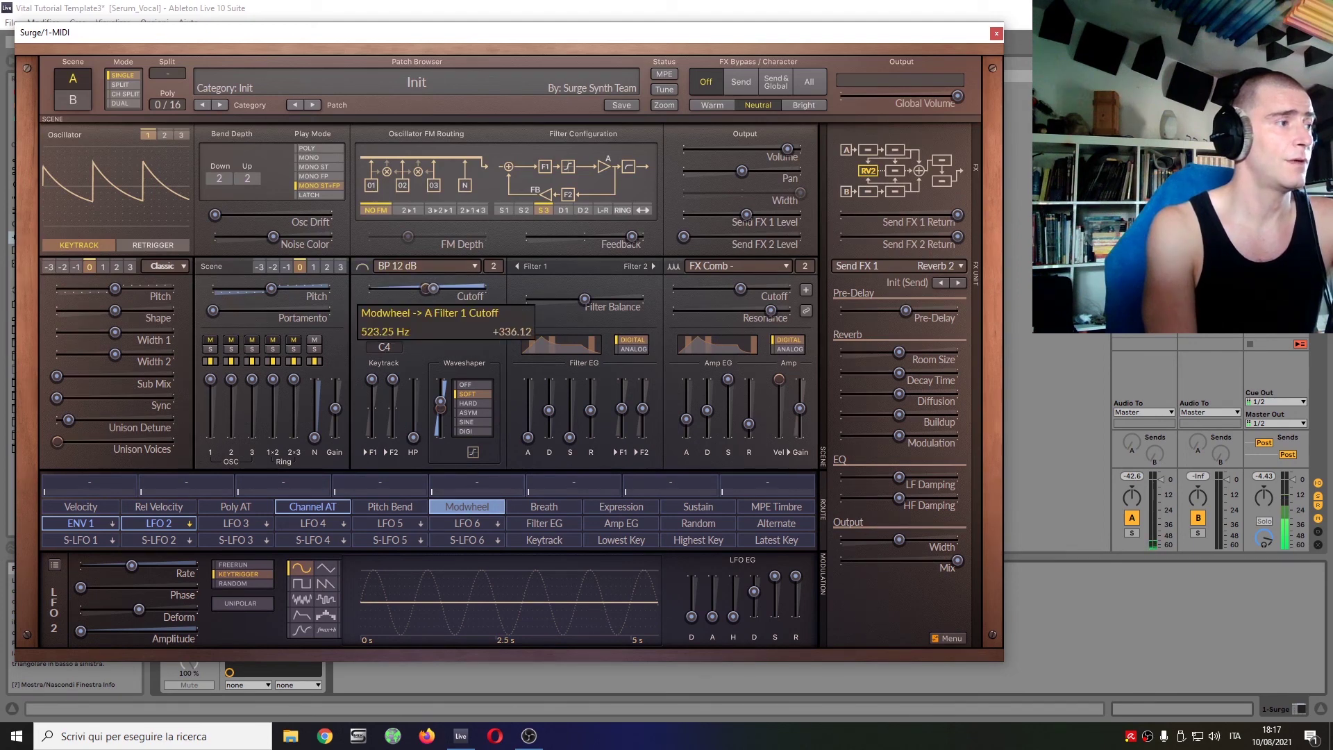
Step: Clear the Modwheel -> Filter 1 Cutoff routing from the cutoff slider's menu
right_click(431, 293)
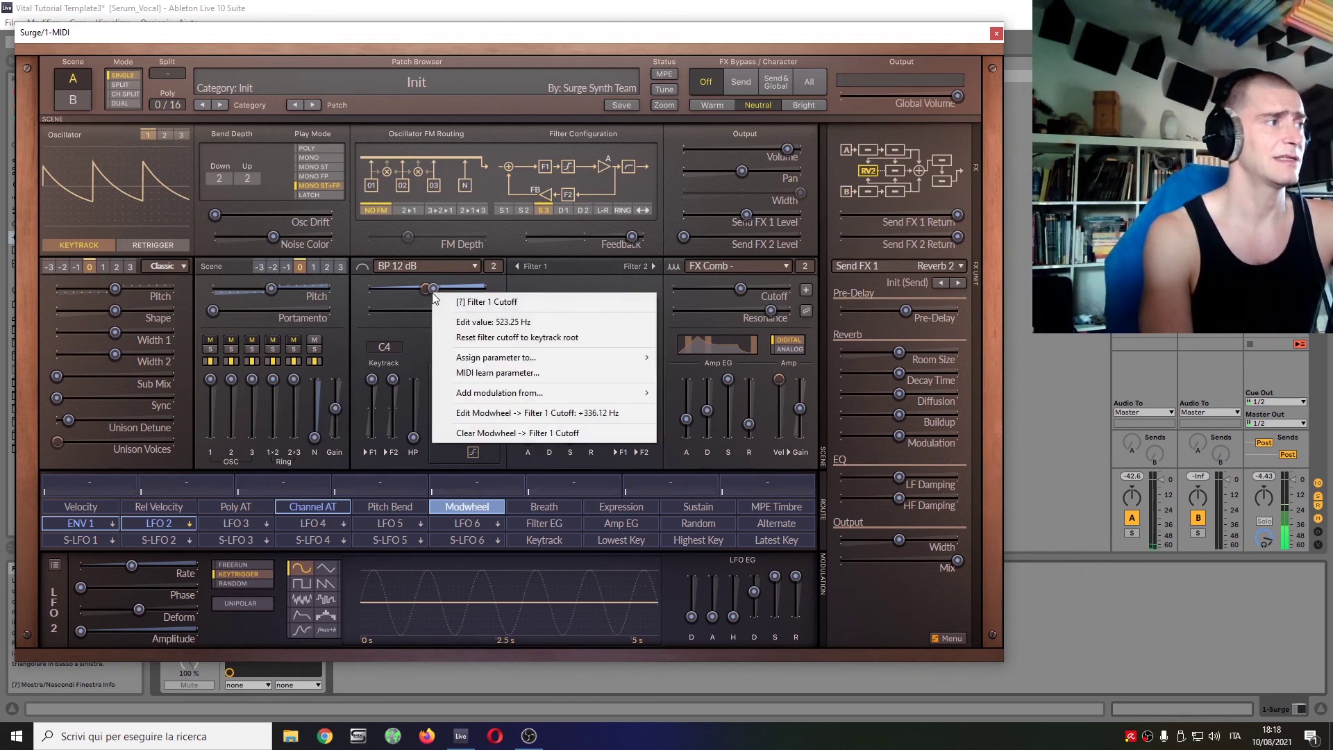
click(490, 433)
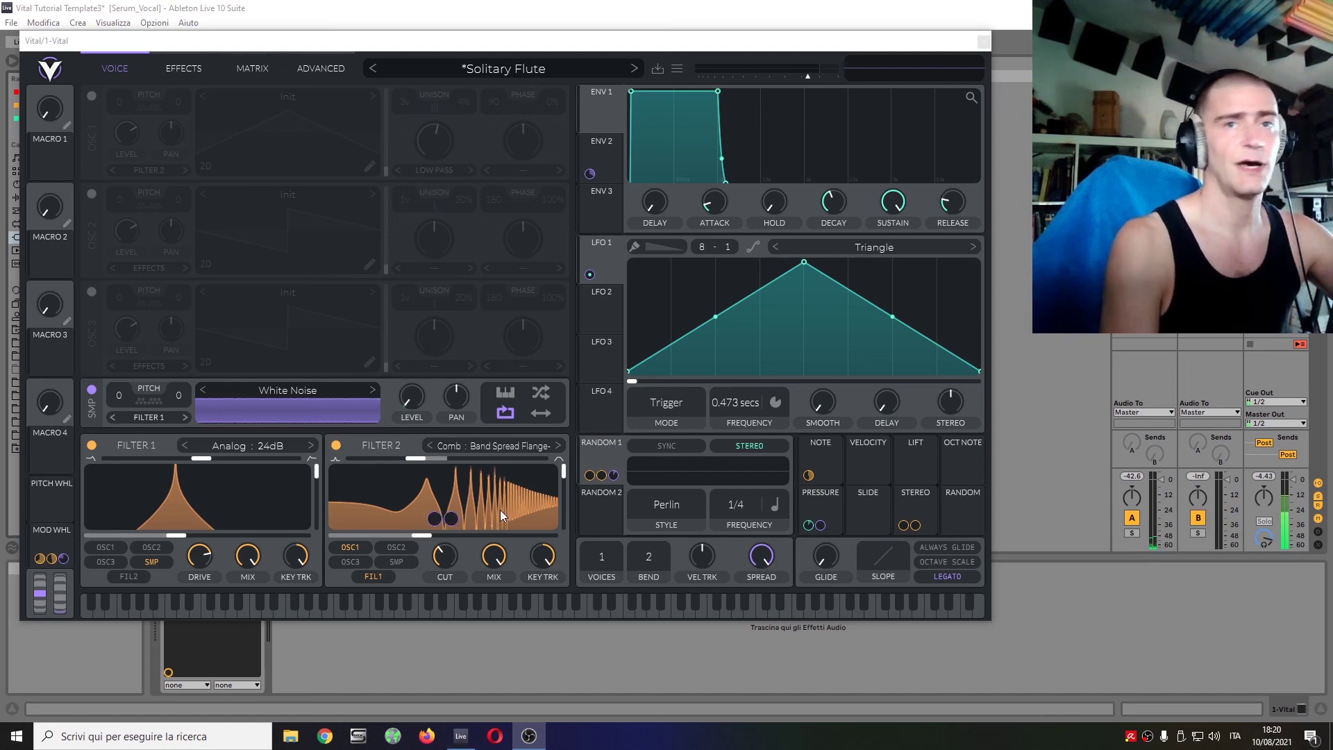
click(488, 440)
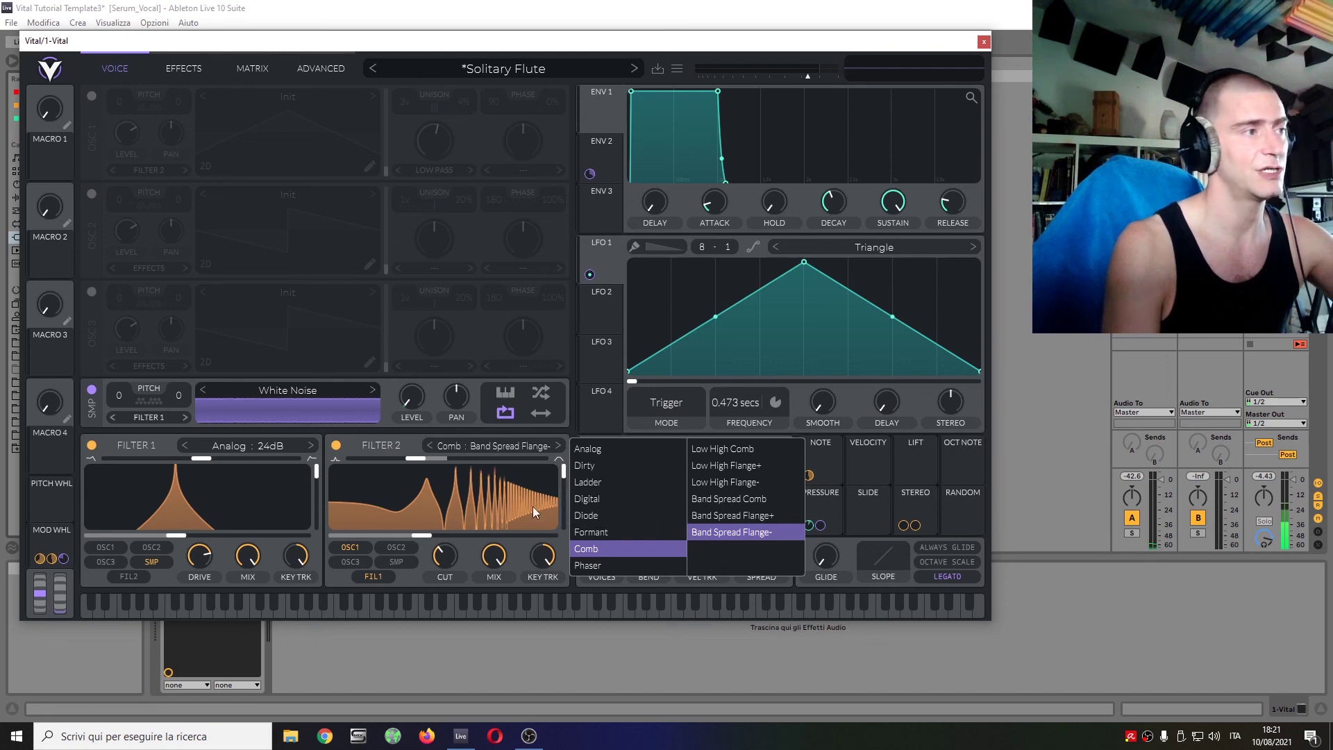
click(378, 499)
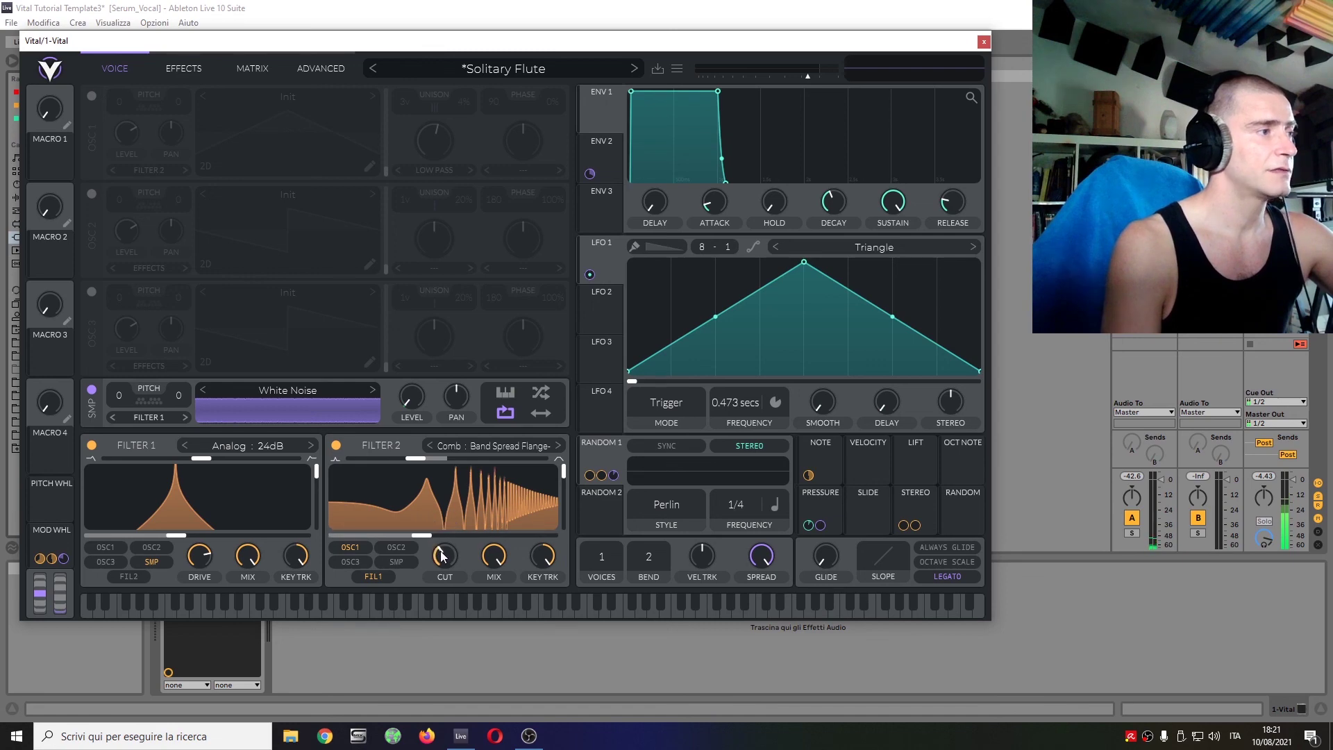
mouse_move(443, 558)
mouse_down()
mouse_move(443, 541)
mouse_move(442, 558)
mouse_up()
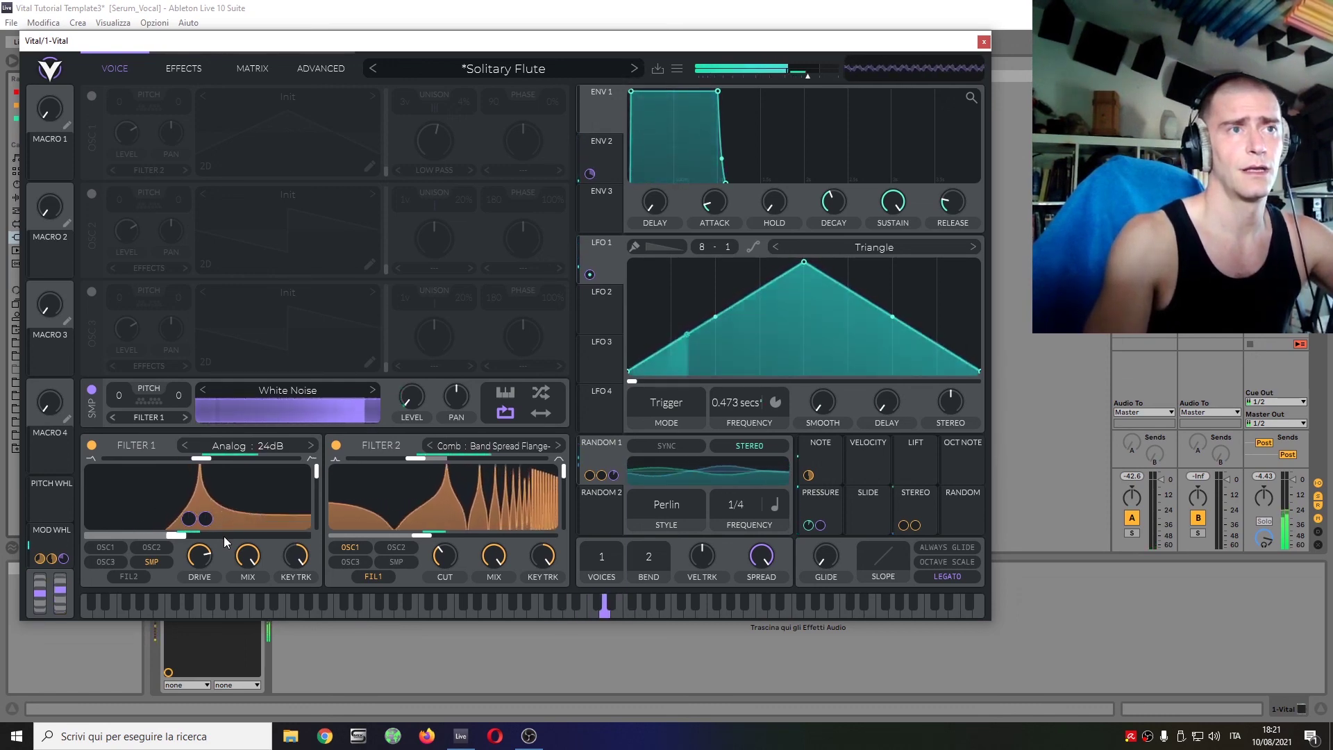
click(173, 72)
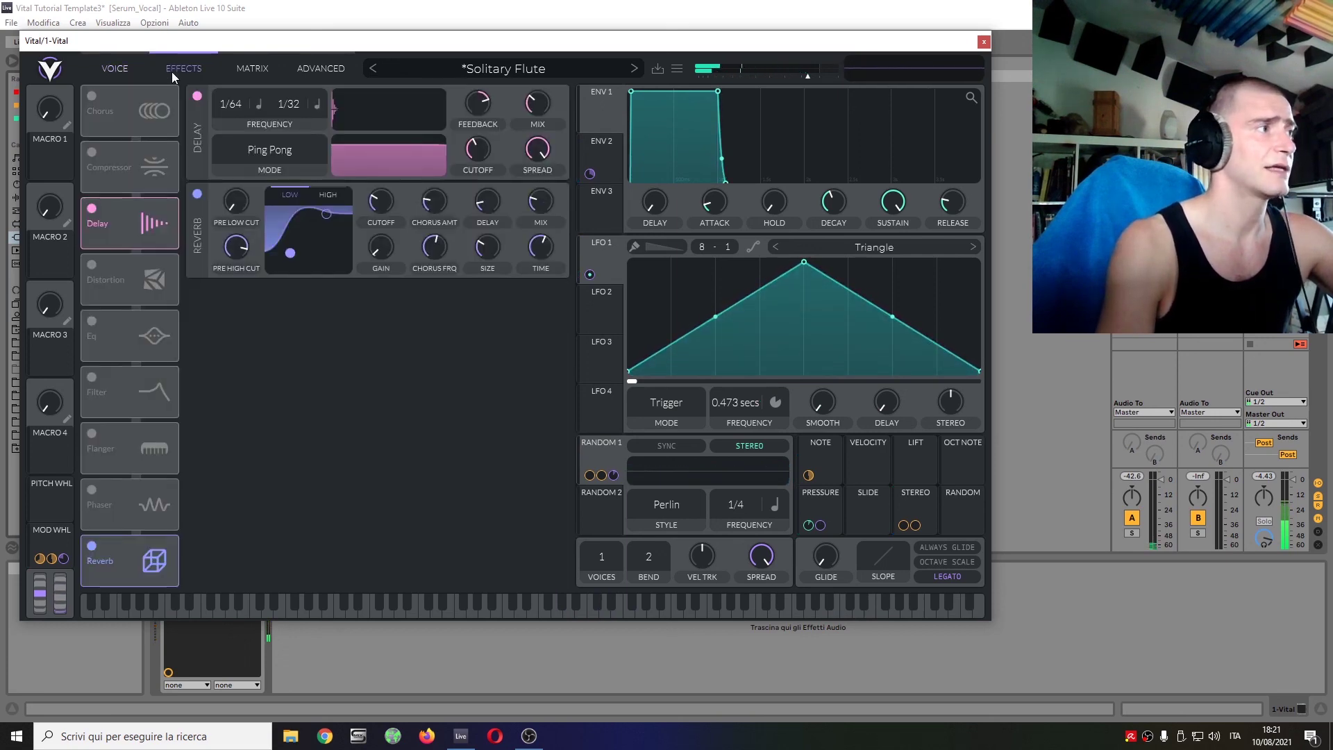
click(123, 66)
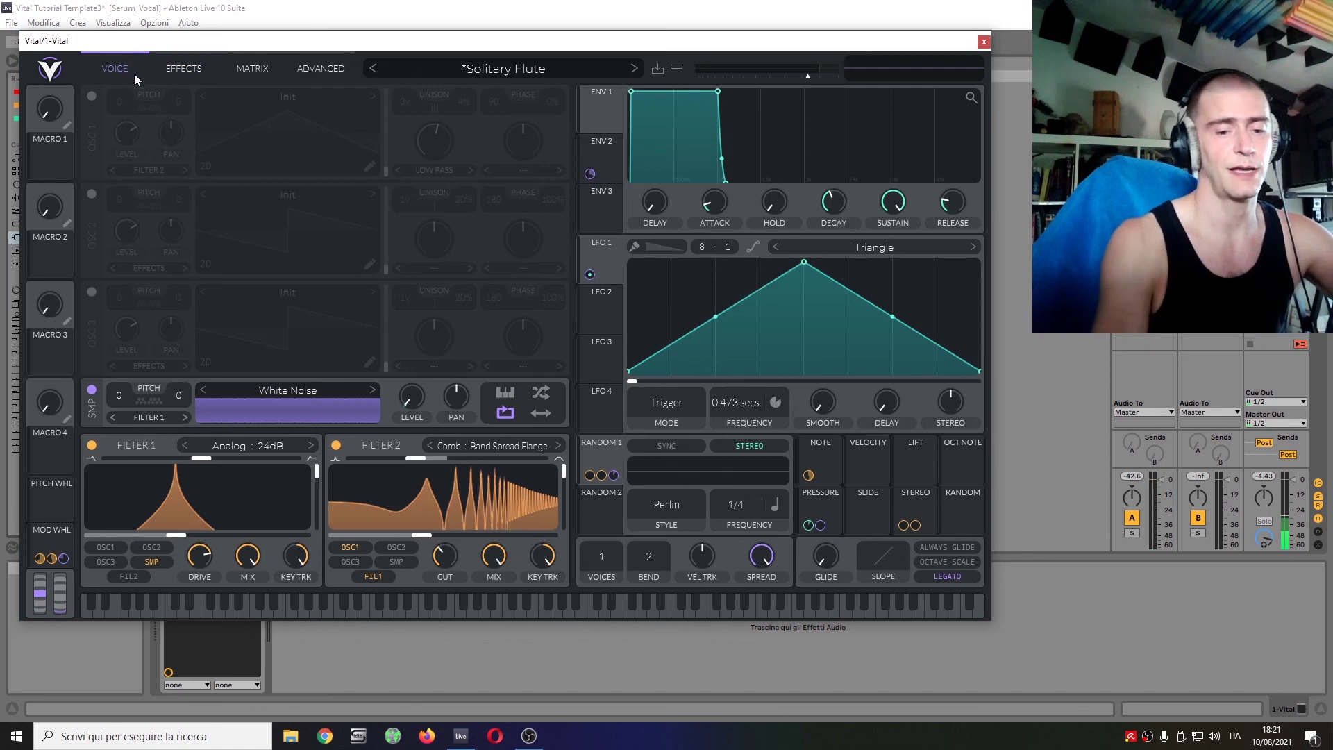